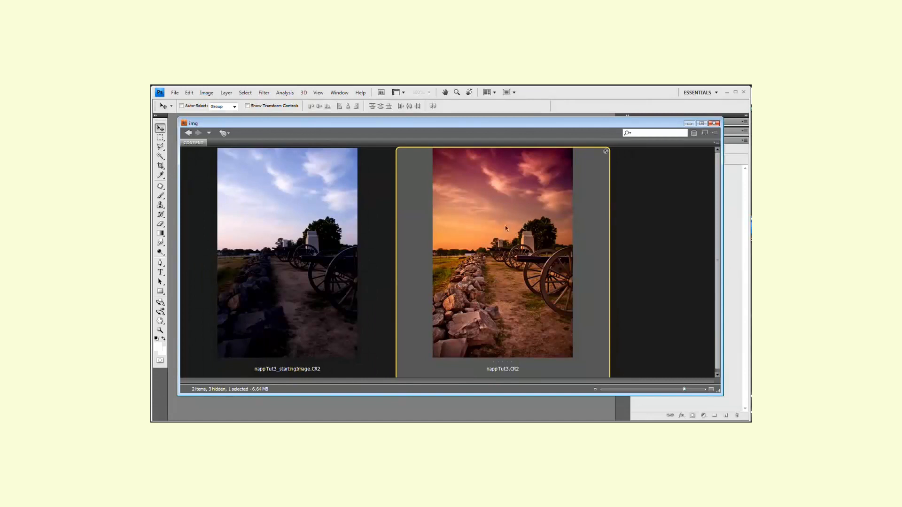
Open nappTut3_startingImage.CR2 in Camera Raw and raise Fill Light to 57 to brighten the dark foreground
{"action": "left_click", "coordinate": [336, 231]}
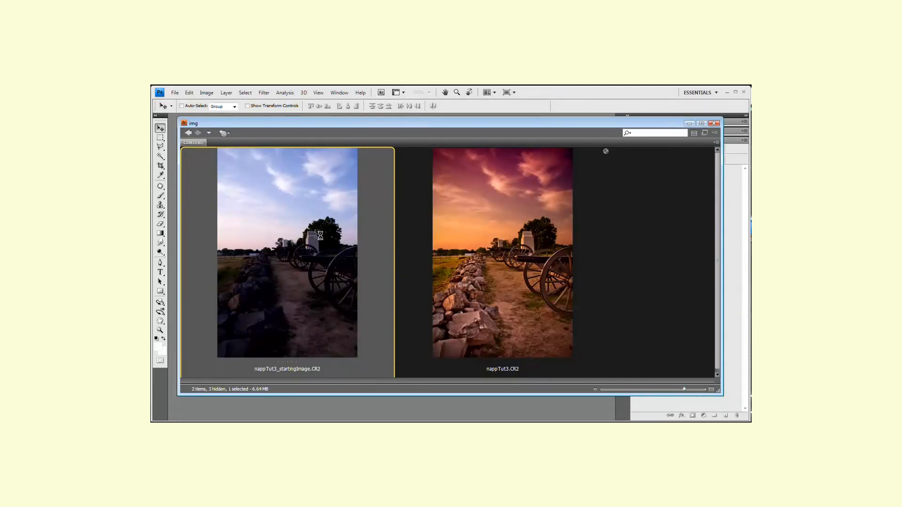
{"action": "double_click", "coordinate": [348, 221]}
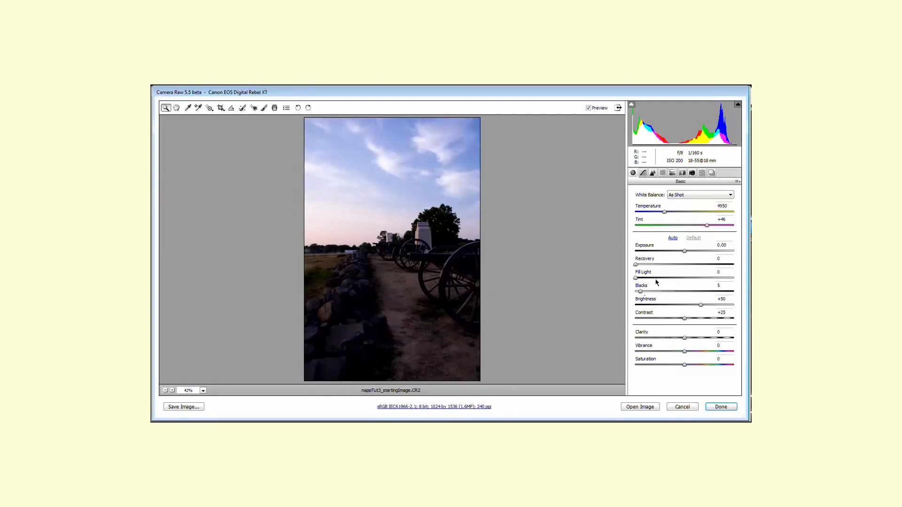
{"action": "left_click_drag", "start_coordinate": [690, 279], "coordinate": [692, 280]}
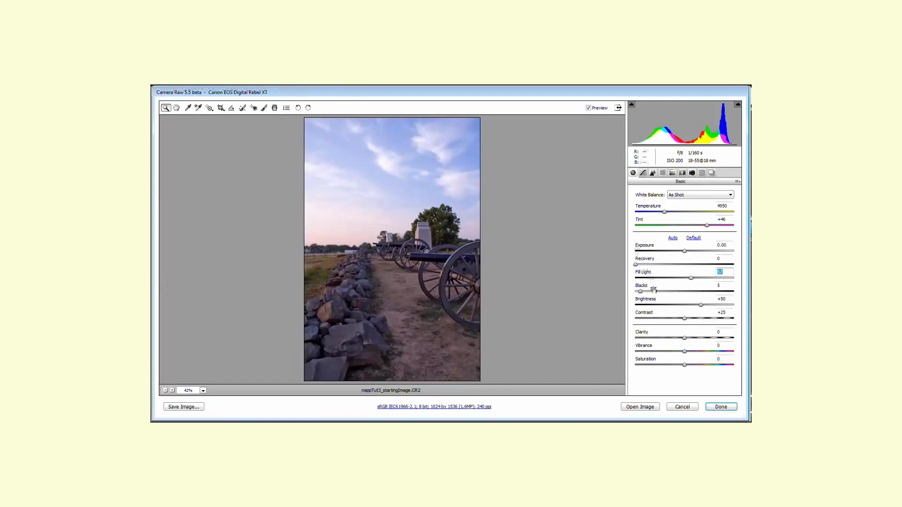
{"action": "left_click_drag", "start_coordinate": [669, 267], "coordinate": [616, 269]}
Set the photo's Contrast to +67 and its Clarity to -13
{"action": "left_click", "coordinate": [710, 319]}
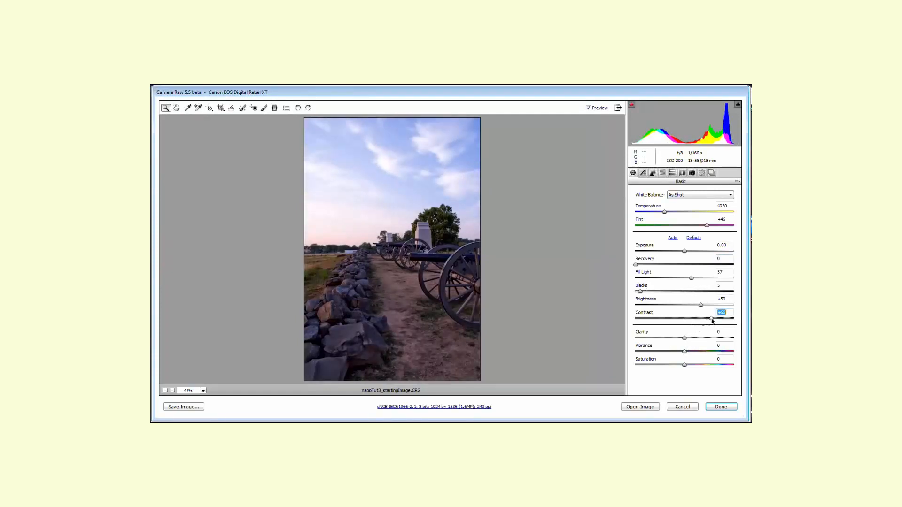
{"action": "left_click_drag", "start_coordinate": [712, 319], "coordinate": [712, 319]}
{"action": "left_click_drag", "start_coordinate": [685, 339], "coordinate": [746, 335]}
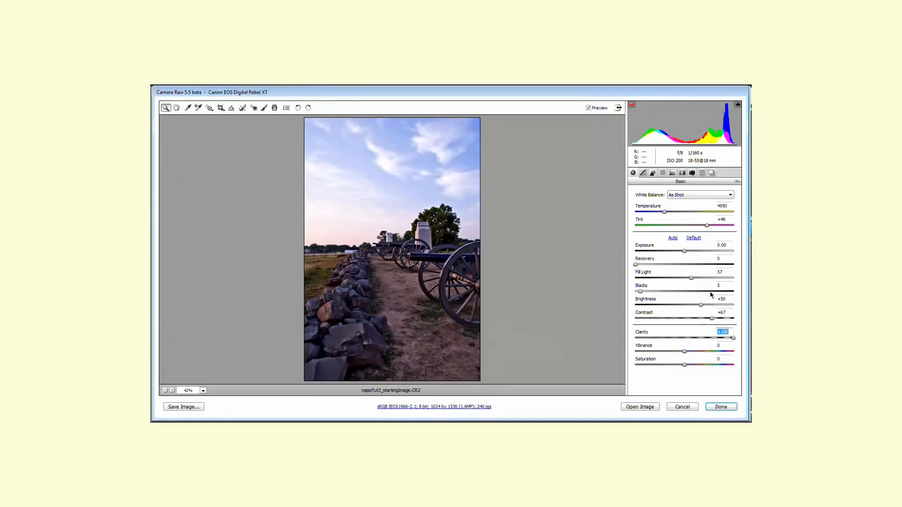
{"action": "left_click_drag", "start_coordinate": [733, 338], "coordinate": [675, 339]}
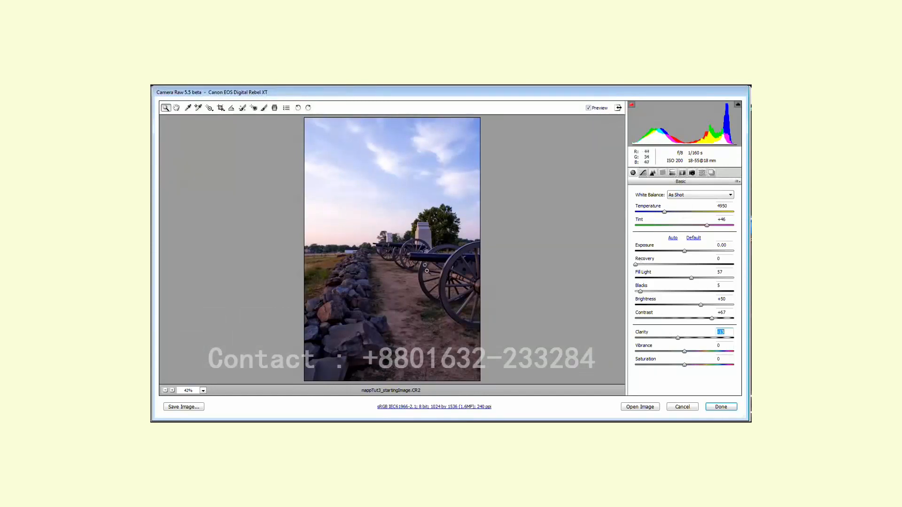
Try the Daylight, Cloudy and Shade white balance presets on the photo
{"action": "left_click", "coordinate": [692, 196]}
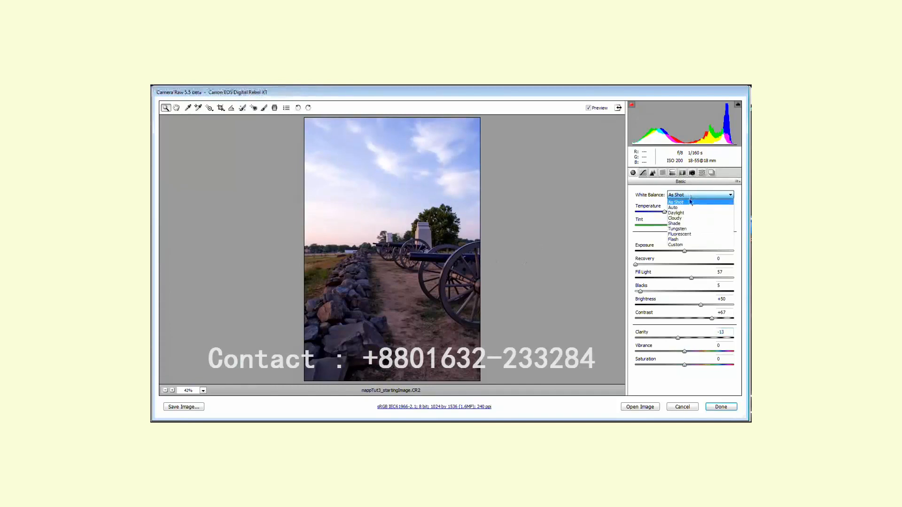
{"action": "left_click", "coordinate": [685, 214]}
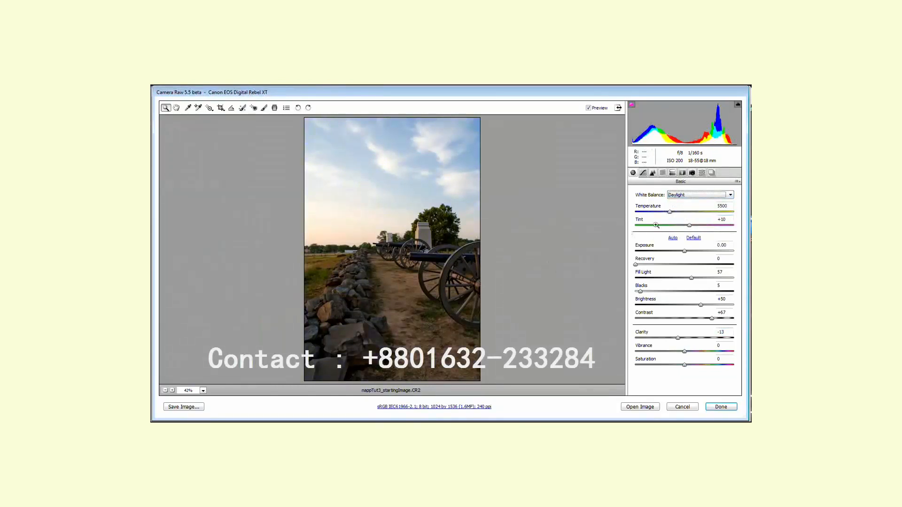
{"action": "left_click", "coordinate": [697, 198]}
{"action": "left_click", "coordinate": [677, 216]}
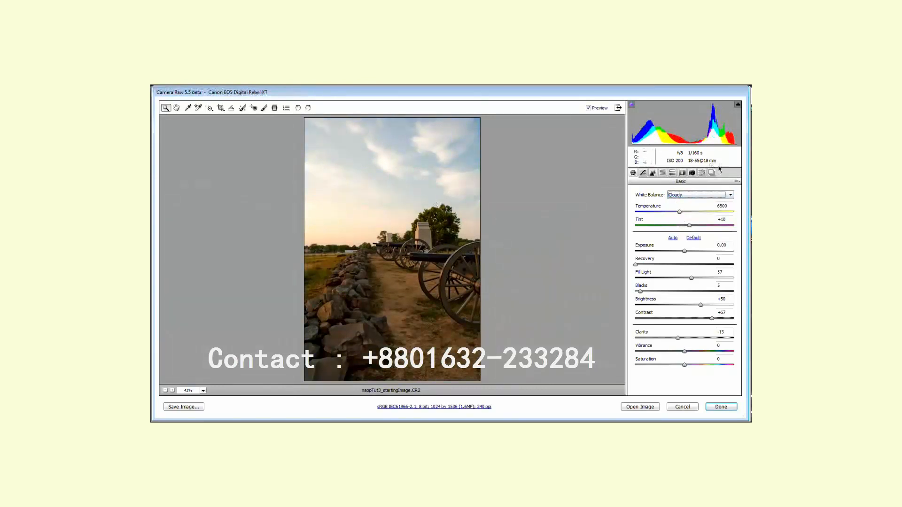
{"action": "left_click", "coordinate": [704, 197]}
{"action": "left_click", "coordinate": [672, 221]}
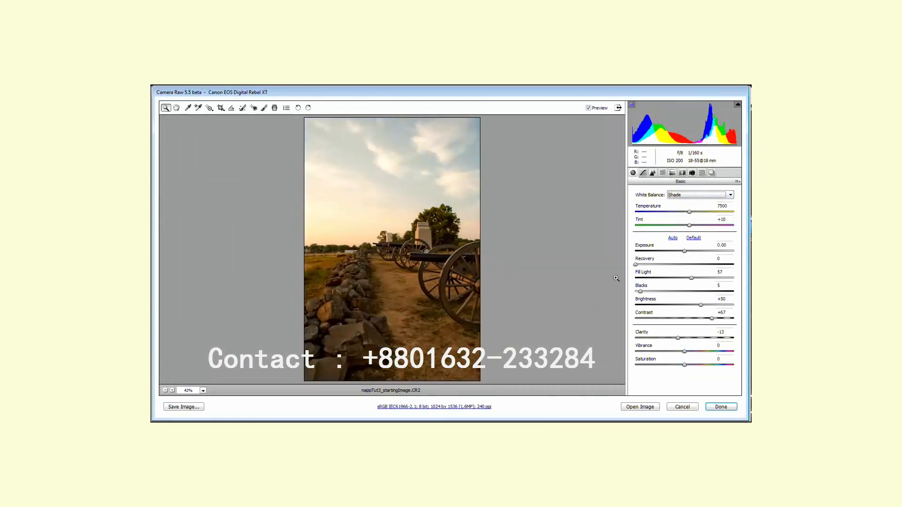
Apply the Cloudy white balance, then raise Temperature to 7200 and shift Tint toward magenta
{"action": "left_click", "coordinate": [677, 196]}
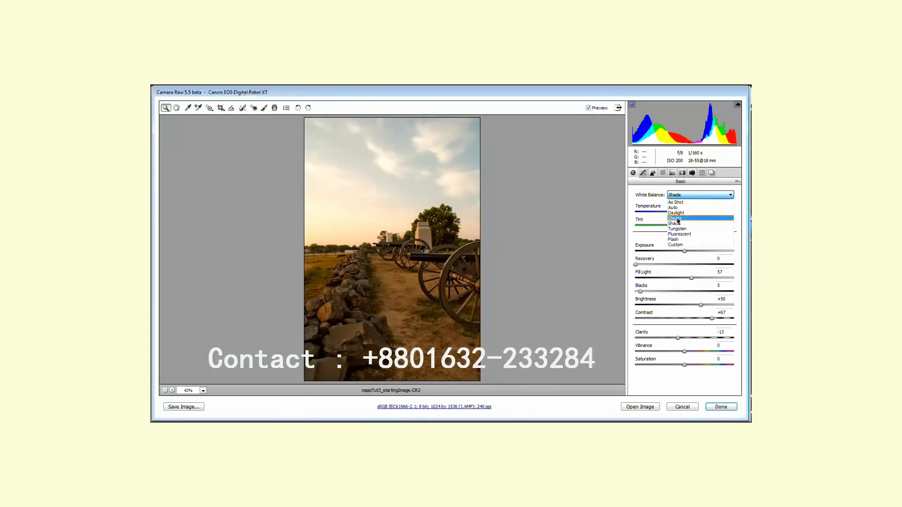
{"action": "left_click", "coordinate": [683, 218]}
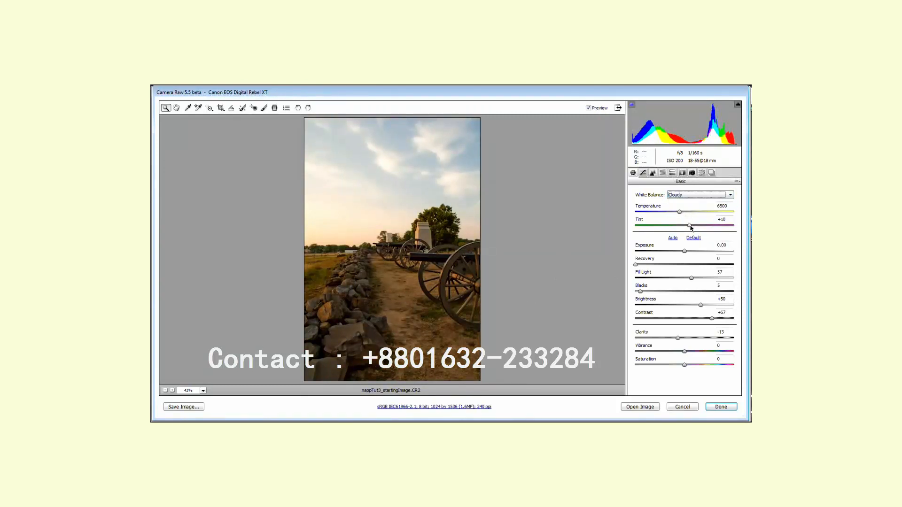
{"action": "left_click_drag", "start_coordinate": [689, 226], "coordinate": [699, 226]}
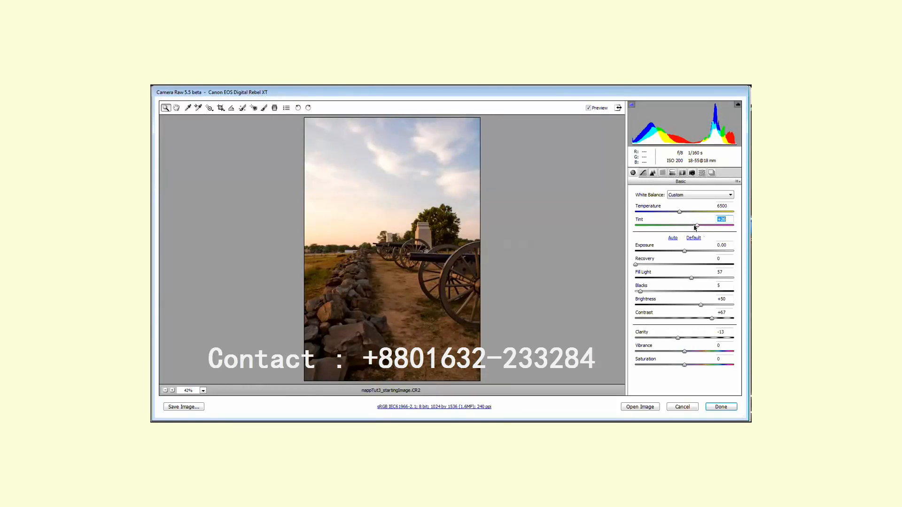
{"action": "left_click_drag", "start_coordinate": [680, 212], "coordinate": [703, 230]}
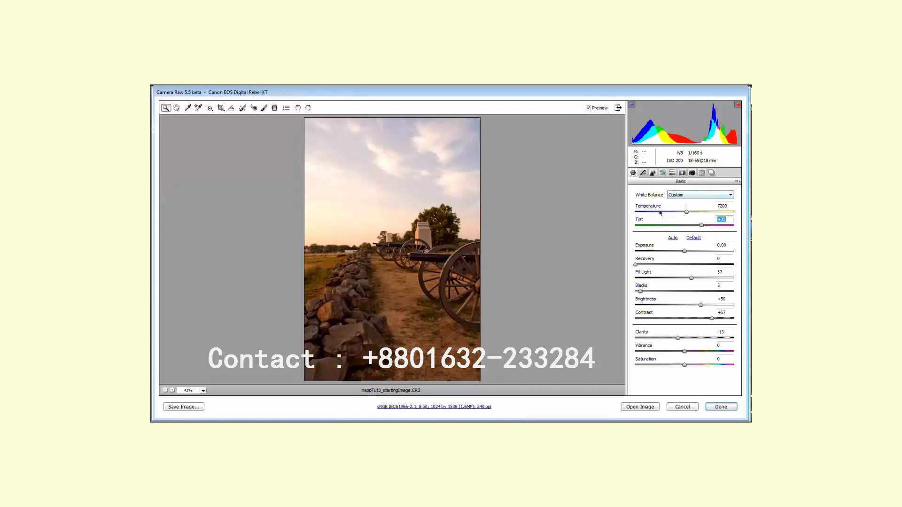
Set up the Adjustment Brush with Exposure -0.30, Brightness 0, Contrast +14 and Clarity +30
{"action": "left_click", "coordinate": [263, 108]}
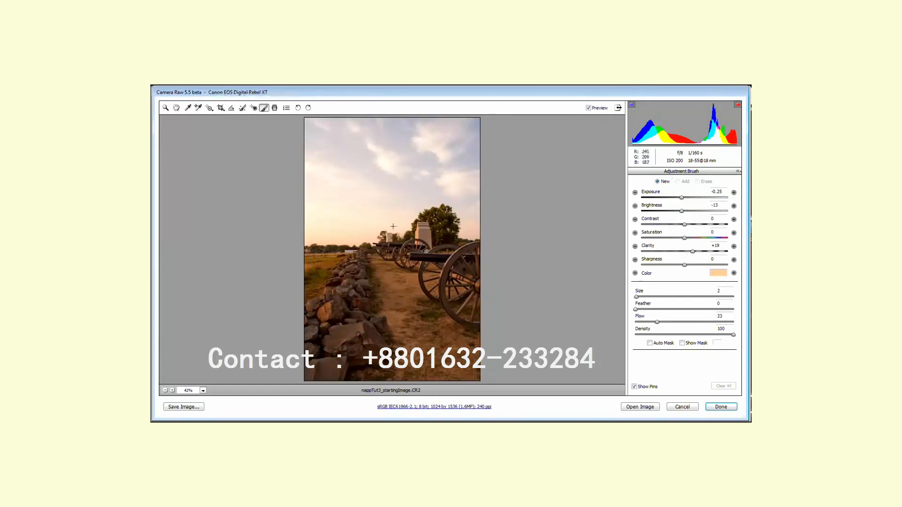
{"action": "left_click", "coordinate": [681, 198]}
{"action": "left_click_drag", "start_coordinate": [682, 202], "coordinate": [681, 200]}
{"action": "double_click", "coordinate": [682, 212]}
{"action": "left_click_drag", "start_coordinate": [695, 253], "coordinate": [698, 254]}
{"action": "left_click_drag", "start_coordinate": [685, 225], "coordinate": [691, 225]}
Set the brush size to 12 and feather to 53, and paint the adjustment over the upper sky
{"action": "left_click_drag", "start_coordinate": [642, 299], "coordinate": [644, 309]}
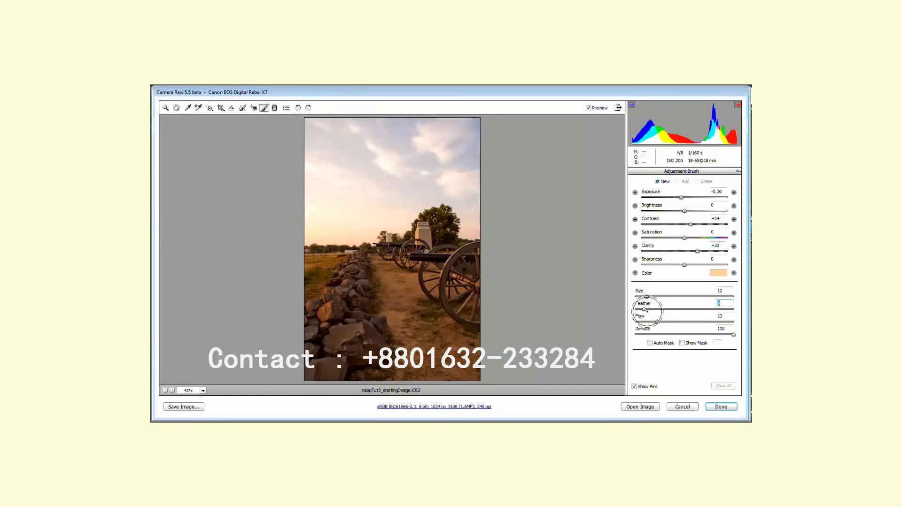
{"action": "left_click_drag", "start_coordinate": [644, 309], "coordinate": [687, 312]}
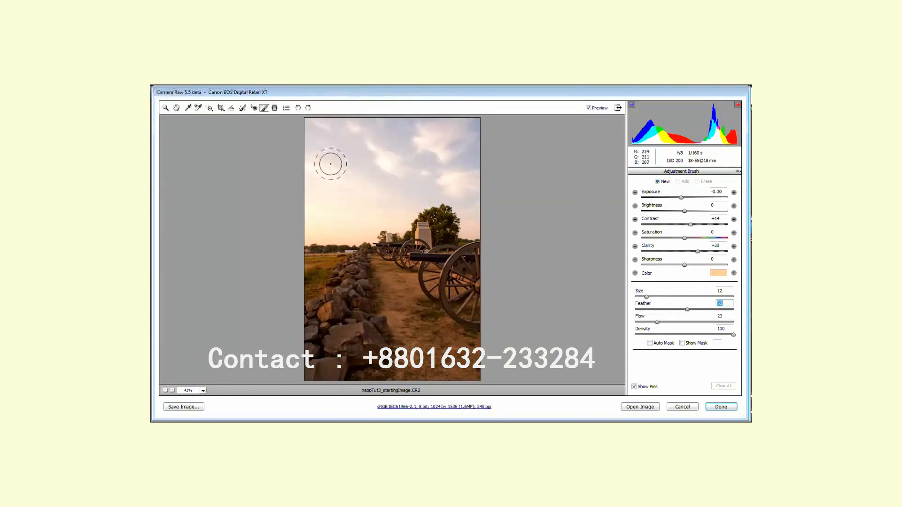
{"action": "mouse_move", "coordinate": [301, 141]}
{"action": "left_mouse_down"}
{"action": "mouse_move", "coordinate": [358, 116]}
{"action": "mouse_move", "coordinate": [376, 135]}
{"action": "mouse_move", "coordinate": [423, 143]}
{"action": "mouse_move", "coordinate": [476, 130]}
{"action": "mouse_move", "coordinate": [377, 169]}
{"action": "mouse_move", "coordinate": [306, 178]}
{"action": "mouse_move", "coordinate": [344, 140]}
{"action": "left_mouse_up"}
Change the sky adjustment's color tint to a more saturated orange
{"action": "left_click", "coordinate": [718, 273]}
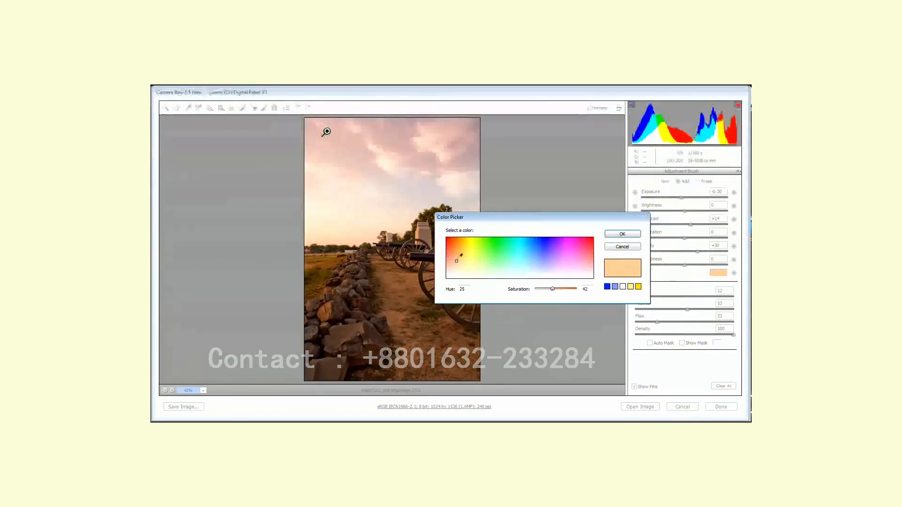
{"action": "left_click", "coordinate": [458, 255]}
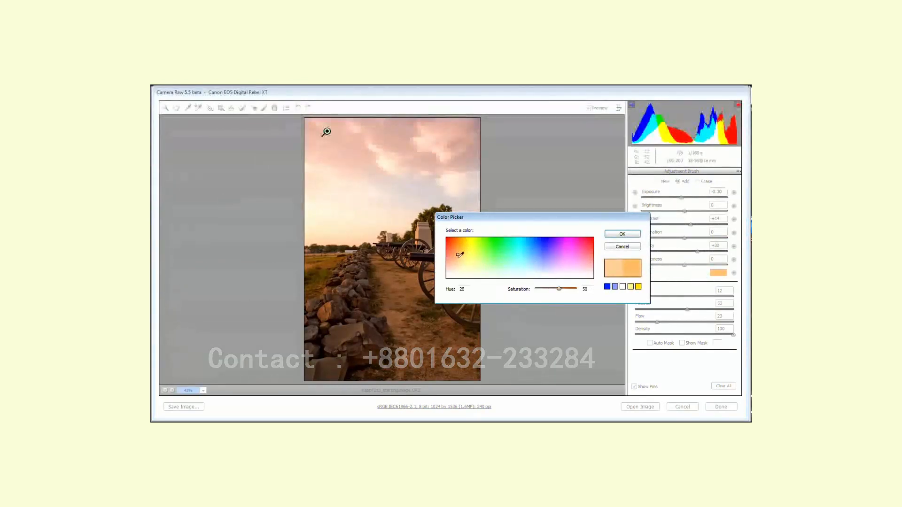
{"action": "left_click", "coordinate": [622, 234]}
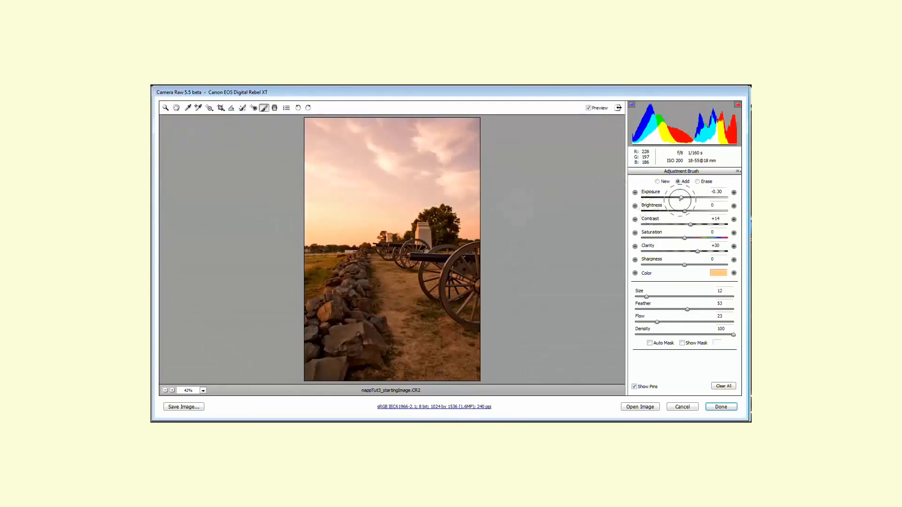
Lower the sky adjustment's Brightness to -13 and paint it over the lower sky above the tree
{"action": "left_click", "coordinate": [684, 213]}
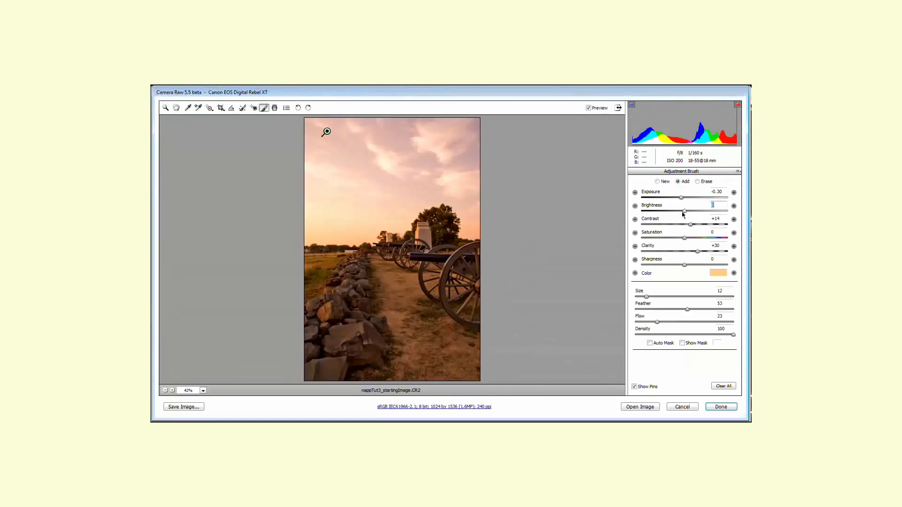
{"action": "left_click", "coordinate": [682, 211]}
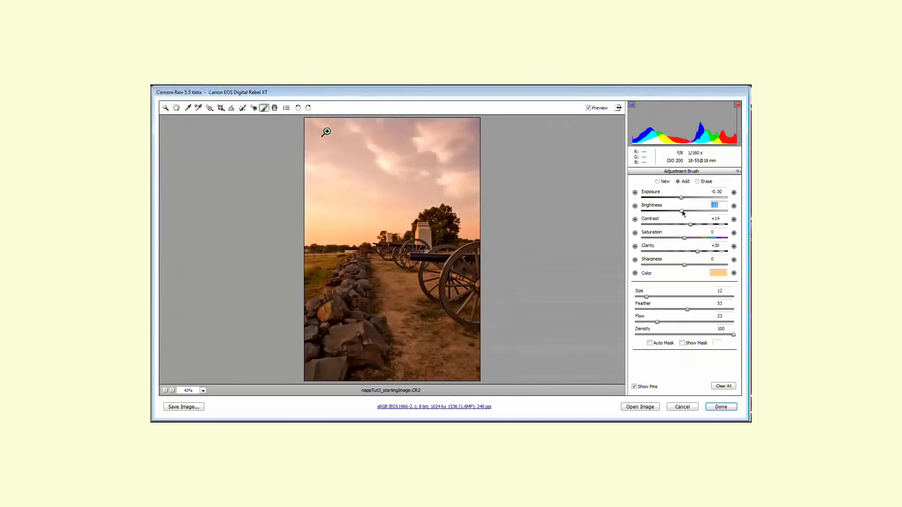
{"action": "mouse_move", "coordinate": [467, 204]}
{"action": "left_mouse_down"}
{"action": "mouse_move", "coordinate": [475, 219]}
{"action": "mouse_move", "coordinate": [458, 198]}
{"action": "mouse_move", "coordinate": [427, 193]}
{"action": "left_mouse_up"}
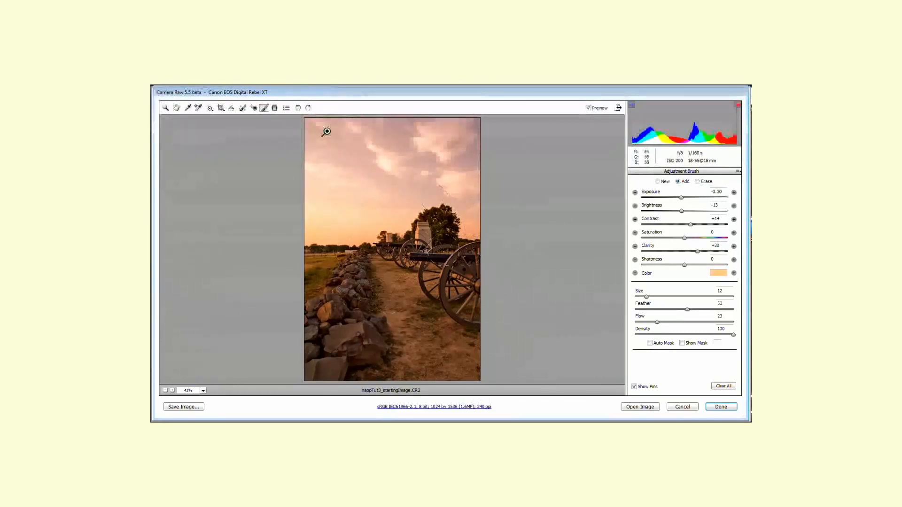
Start a new brush adjustment and remove its color tint by setting the saturation to 0
{"action": "left_click", "coordinate": [657, 182]}
{"action": "left_click", "coordinate": [719, 272]}
{"action": "left_click_drag", "start_coordinate": [577, 289], "coordinate": [536, 289]}
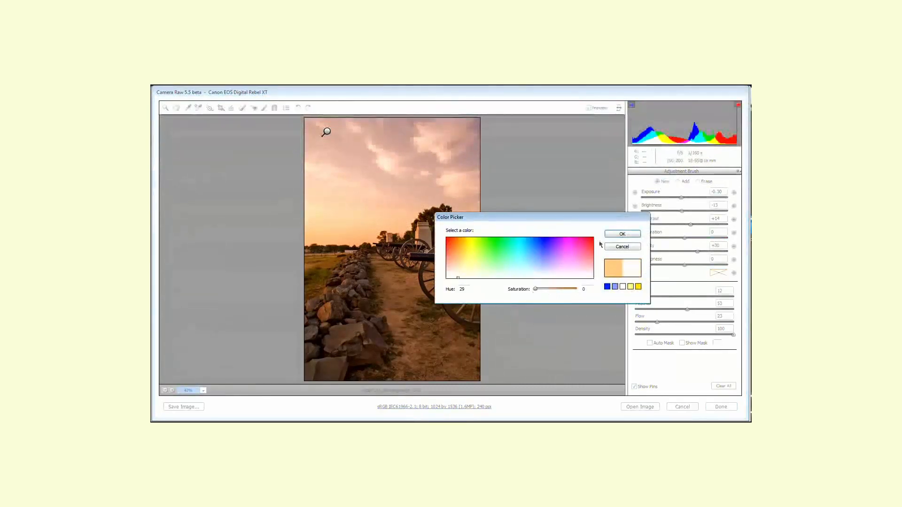
{"action": "left_click", "coordinate": [629, 236]}
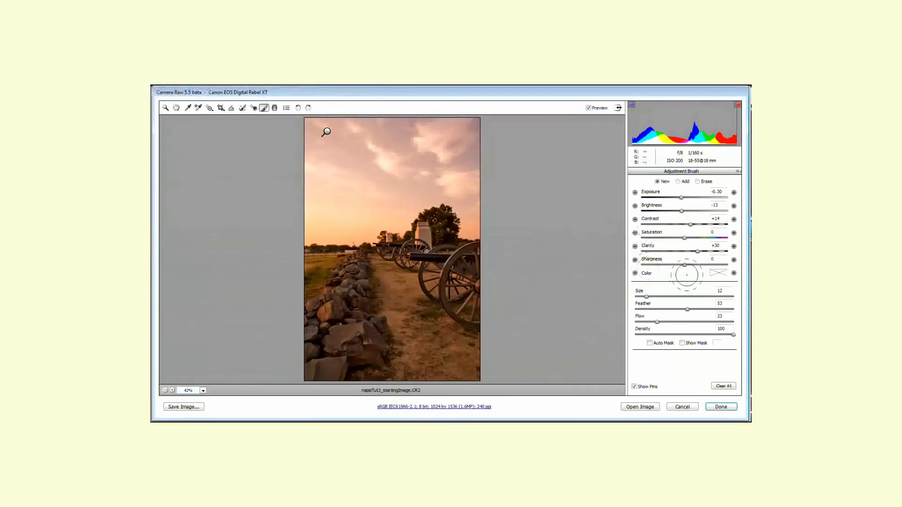
Set the new brush adjustment to Exposure 0.00, Brightness +13, Contrast +15 and Clarity +51
{"action": "left_click_drag", "start_coordinate": [698, 252], "coordinate": [695, 254]}
{"action": "left_click_drag", "start_coordinate": [694, 228], "coordinate": [687, 213]}
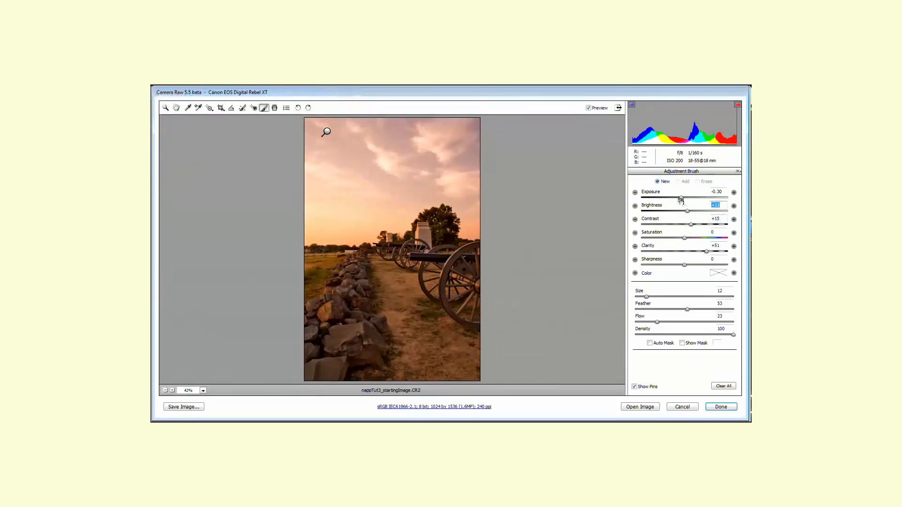
{"action": "double_click", "coordinate": [681, 199]}
{"action": "left_click", "coordinate": [688, 212]}
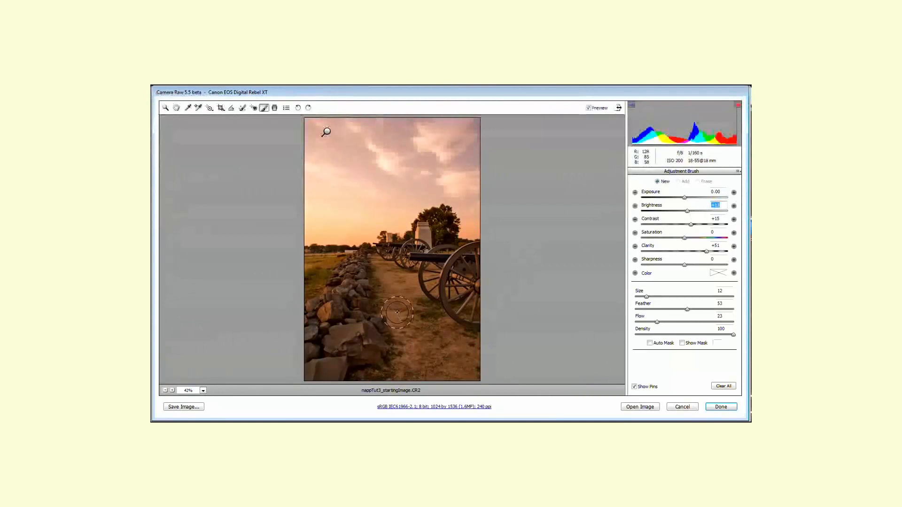
Paint the brush adjustment over the stone wall, dirt path and cannons in the foreground, and check its mask coverage
{"action": "mouse_move", "coordinate": [321, 305]}
{"action": "left_mouse_down"}
{"action": "mouse_move", "coordinate": [296, 291]}
{"action": "mouse_move", "coordinate": [339, 283]}
{"action": "mouse_move", "coordinate": [317, 278]}
{"action": "mouse_move", "coordinate": [375, 264]}
{"action": "mouse_move", "coordinate": [428, 233]}
{"action": "mouse_move", "coordinate": [463, 283]}
{"action": "mouse_move", "coordinate": [460, 352]}
{"action": "mouse_move", "coordinate": [480, 361]}
{"action": "mouse_move", "coordinate": [458, 369]}
{"action": "mouse_move", "coordinate": [292, 369]}
{"action": "mouse_move", "coordinate": [297, 334]}
{"action": "mouse_move", "coordinate": [373, 280]}
{"action": "mouse_move", "coordinate": [419, 278]}
{"action": "mouse_move", "coordinate": [383, 273]}
{"action": "mouse_move", "coordinate": [476, 298]}
{"action": "mouse_move", "coordinate": [450, 291]}
{"action": "left_mouse_up"}
{"action": "mouse_move", "coordinate": [463, 362]}
{"action": "left_mouse_down"}
{"action": "mouse_move", "coordinate": [484, 347]}
{"action": "mouse_move", "coordinate": [456, 301]}
{"action": "mouse_move", "coordinate": [342, 275]}
{"action": "mouse_move", "coordinate": [419, 273]}
{"action": "left_mouse_up"}
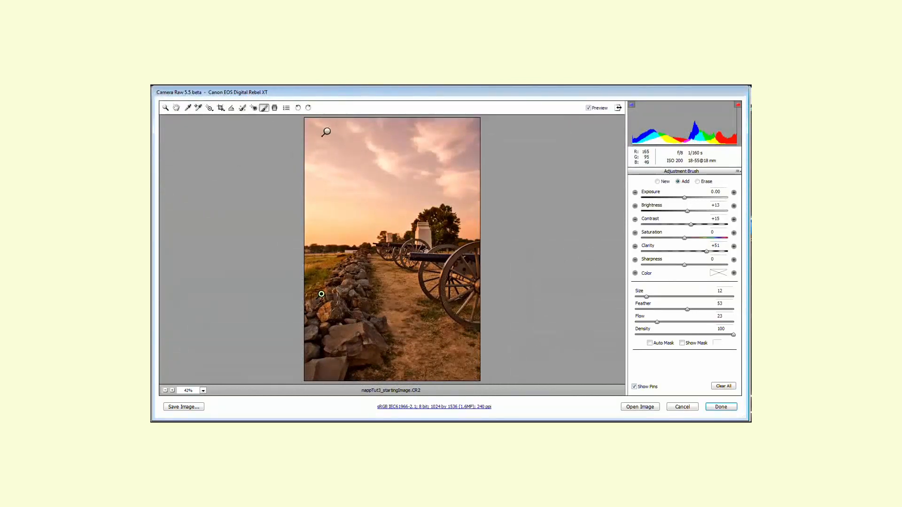
{"action": "mouse_move", "coordinate": [321, 294]}
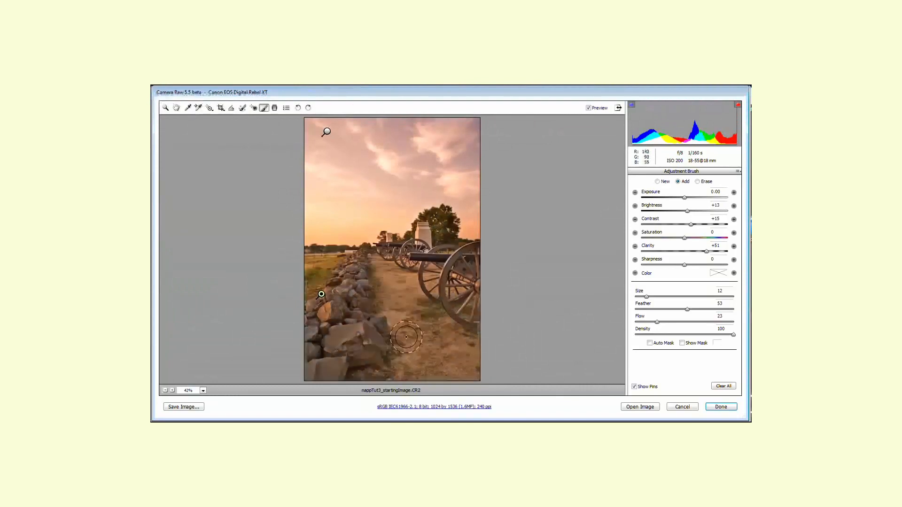
Give the foreground brush adjustment a pale pink color tint
{"action": "left_click", "coordinate": [717, 273]}
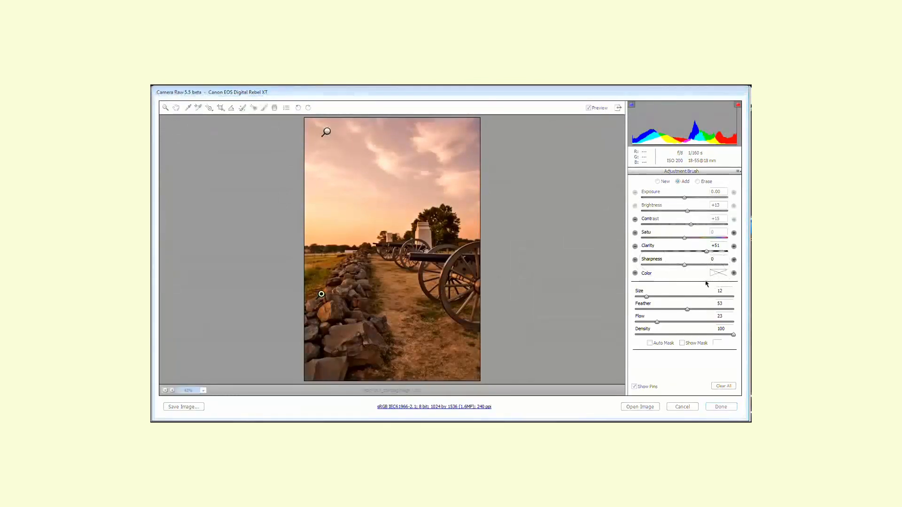
{"action": "left_click", "coordinate": [585, 272]}
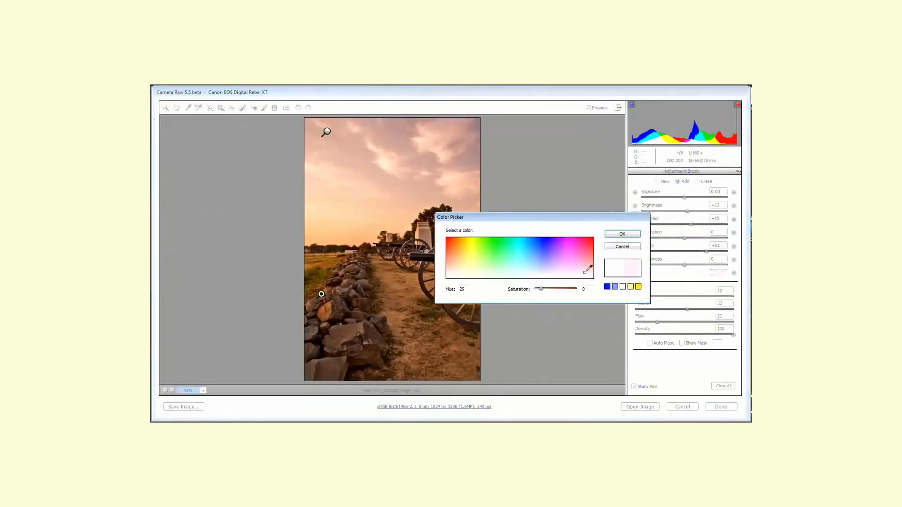
{"action": "left_click", "coordinate": [588, 265]}
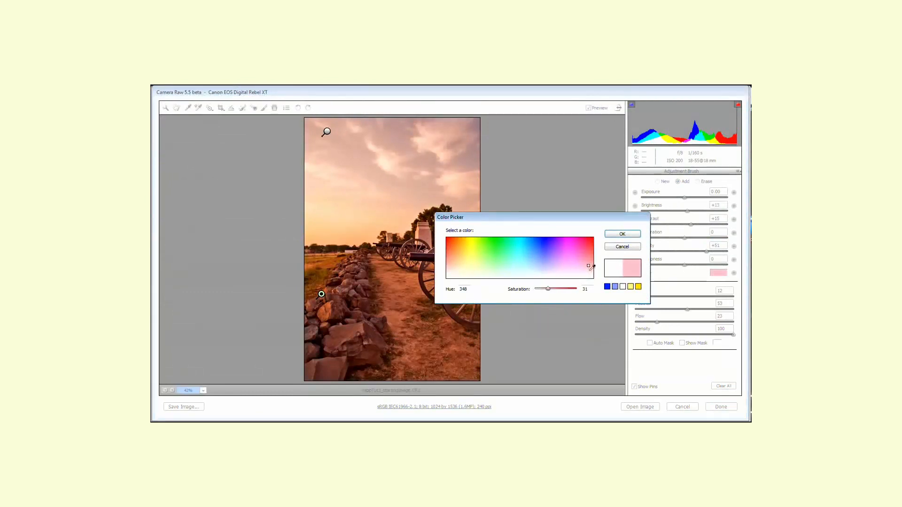
{"action": "left_click", "coordinate": [586, 268]}
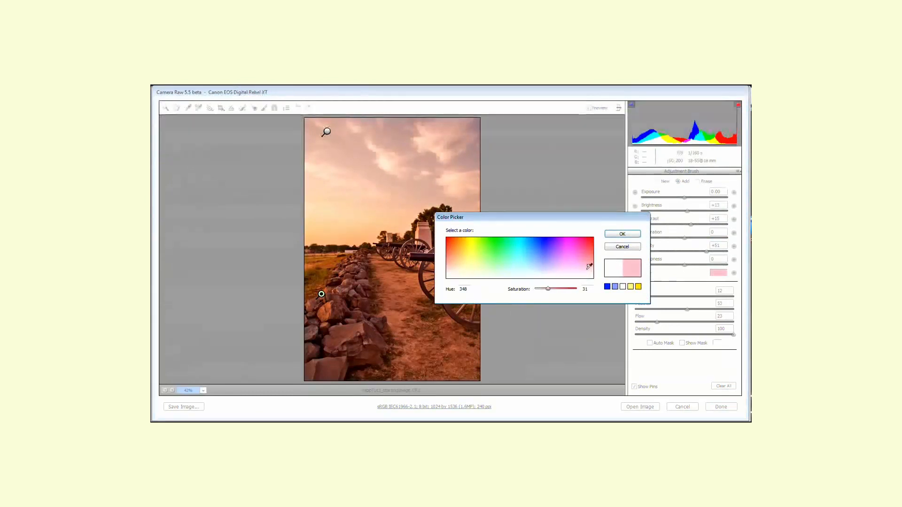
{"action": "left_click", "coordinate": [623, 234]}
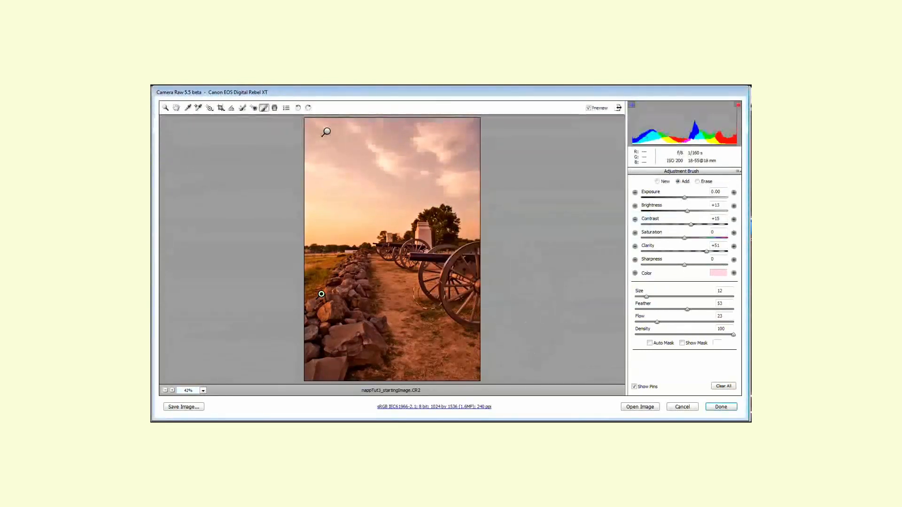
Start a new brush adjustment with Brightness +29 and reduce its color tint's saturation to 3
{"action": "left_click", "coordinate": [658, 182]}
{"action": "left_click_drag", "start_coordinate": [688, 211], "coordinate": [692, 215]}
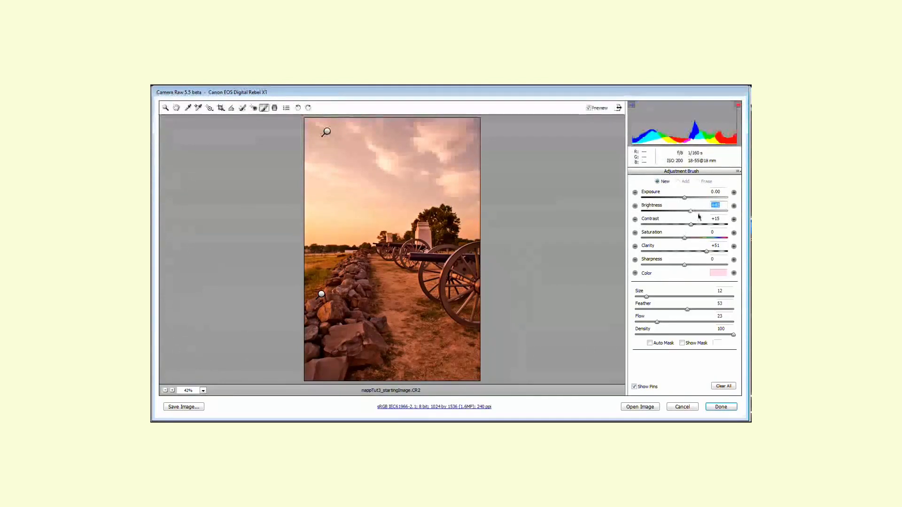
{"action": "left_click", "coordinate": [717, 273]}
{"action": "left_click", "coordinate": [464, 291]}
{"action": "left_click", "coordinate": [537, 289]}
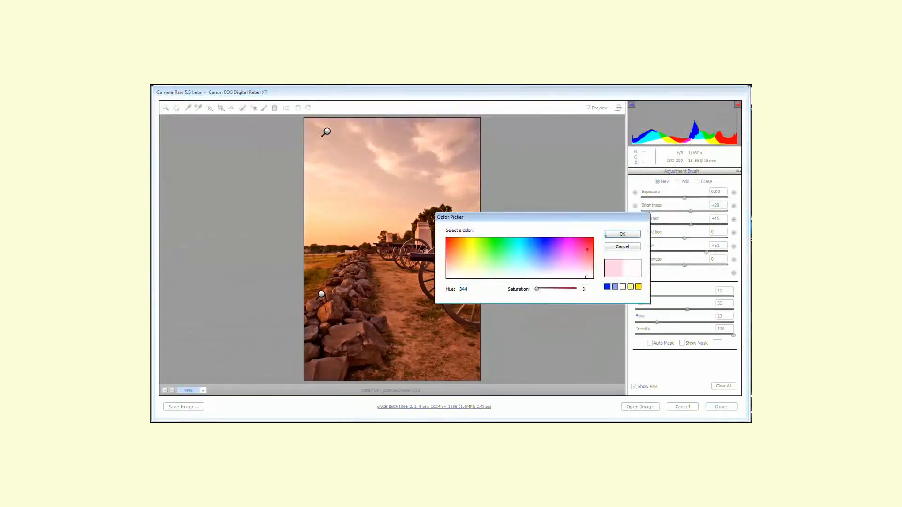
{"action": "left_click", "coordinate": [622, 234]}
Paint the new brush adjustment over the rocks of the stone wall, reducing the brush size to 4 for the finer areas
{"action": "mouse_move", "coordinate": [325, 368]}
{"action": "left_mouse_down"}
{"action": "mouse_move", "coordinate": [312, 341]}
{"action": "mouse_move", "coordinate": [310, 361]}
{"action": "mouse_move", "coordinate": [334, 315]}
{"action": "mouse_move", "coordinate": [362, 356]}
{"action": "mouse_move", "coordinate": [346, 301]}
{"action": "mouse_move", "coordinate": [355, 270]}
{"action": "mouse_move", "coordinate": [336, 298]}
{"action": "mouse_move", "coordinate": [357, 289]}
{"action": "left_mouse_up"}
{"action": "key", "text": "bracketleft"}
{"action": "key", "text": "bracketleft"}
{"action": "key", "text": "bracketleft"}
{"action": "key", "text": "bracketleft"}
{"action": "key", "text": "bracketleft"}
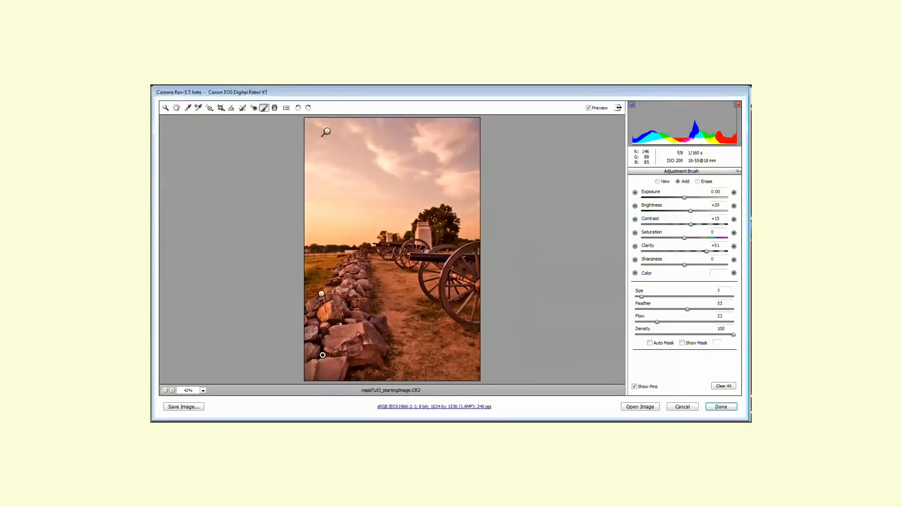
{"action": "key", "text": "bracketleft"}
{"action": "key", "text": "bracketleft"}
{"action": "left_click_drag", "start_coordinate": [372, 343], "coordinate": [369, 319]}
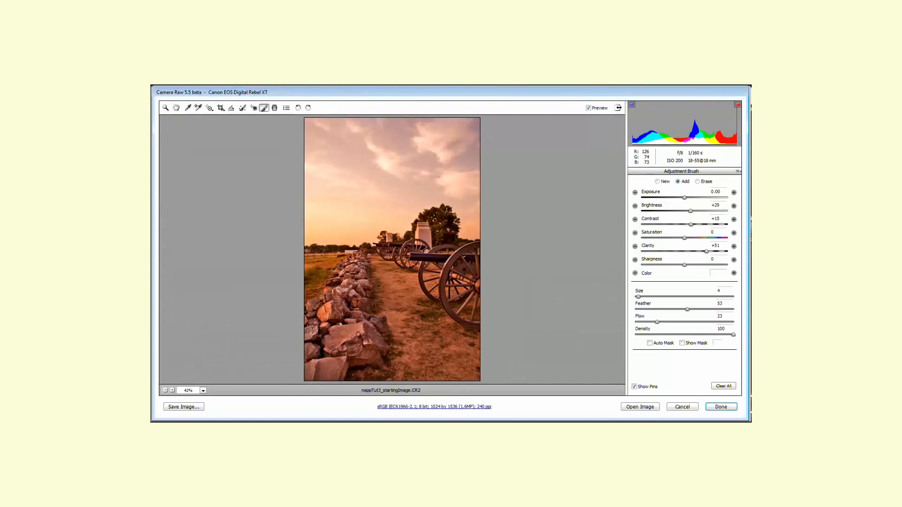
Strengthen the rock brush adjustment with Clarity +69, Contrast +44 and Brightness +42
{"action": "left_click_drag", "start_coordinate": [706, 251], "coordinate": [714, 252]}
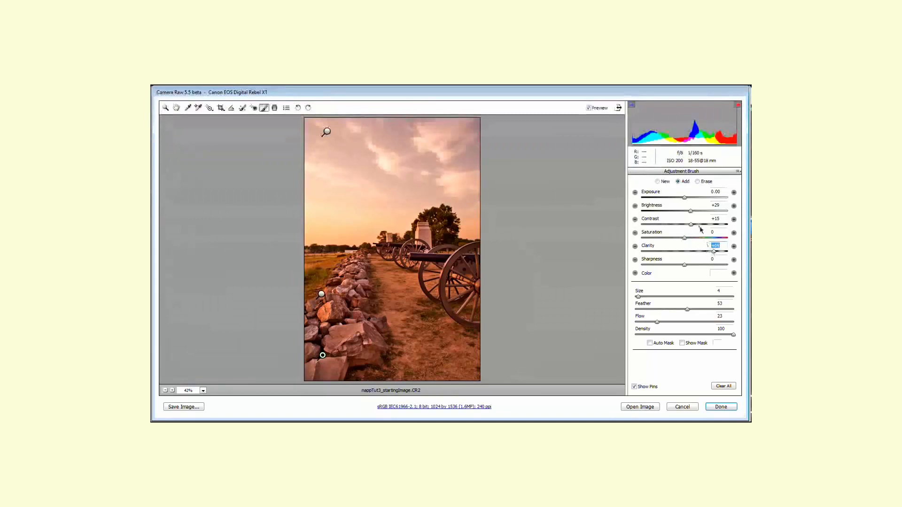
{"action": "left_click", "coordinate": [703, 224]}
{"action": "left_click", "coordinate": [693, 211]}
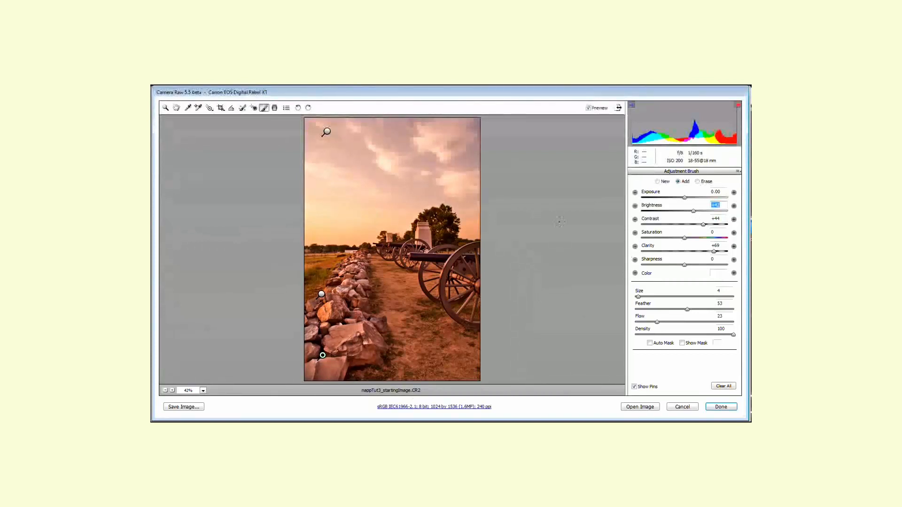
Shift the photo's HSL hues: Yellows to +38, Oranges to -32, and Blues toward purple
{"action": "key", "text": "h"}
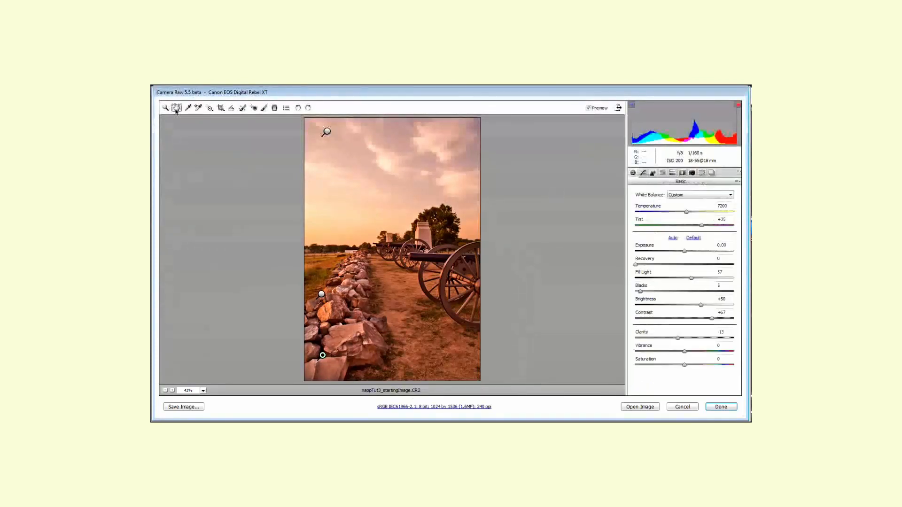
{"action": "left_click", "coordinate": [663, 173]}
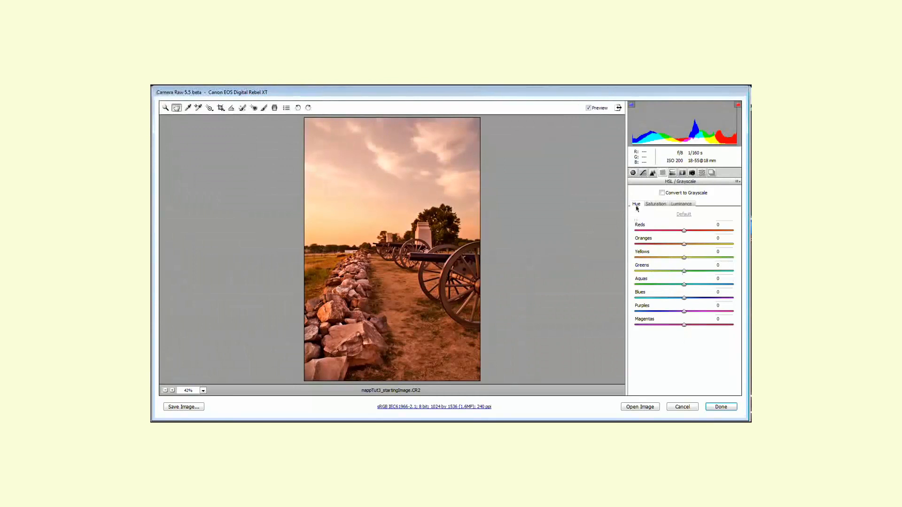
{"action": "left_click", "coordinate": [702, 257]}
{"action": "left_click_drag", "start_coordinate": [679, 248], "coordinate": [668, 245]}
{"action": "left_click_drag", "start_coordinate": [698, 300], "coordinate": [705, 299]}
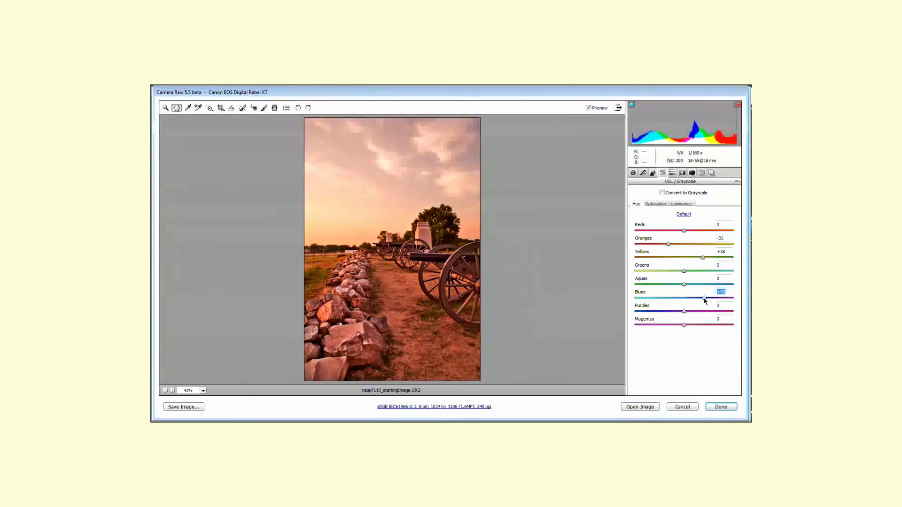
Boost the HSL saturation to Yellows +38, Greens +28, Blues +23 and Purples +35, and raise Magentas by a similar amount
{"action": "left_click", "coordinate": [656, 204]}
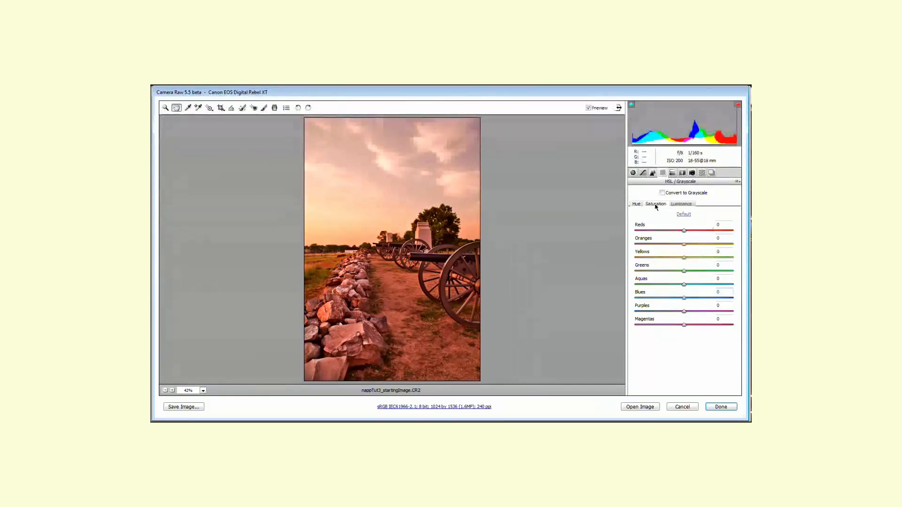
{"action": "left_click_drag", "start_coordinate": [697, 258], "coordinate": [702, 258]}
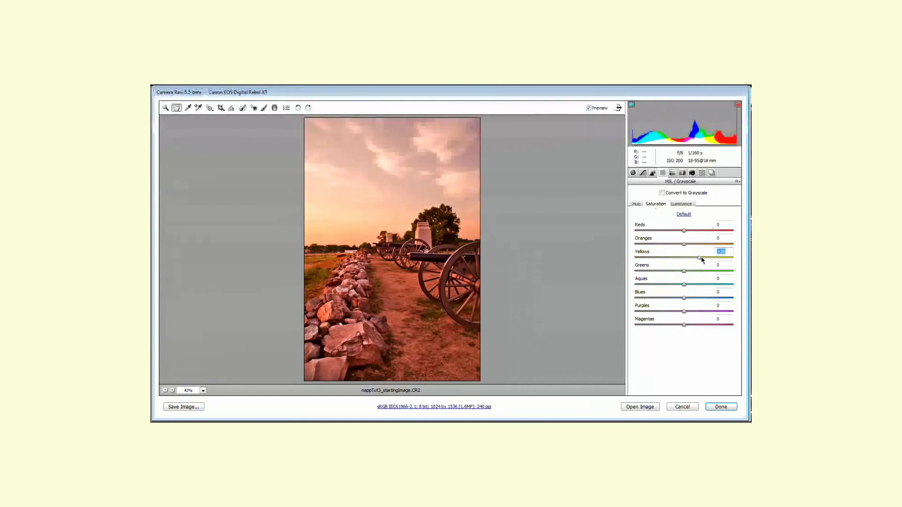
{"action": "left_click", "coordinate": [697, 271]}
{"action": "left_click", "coordinate": [696, 298]}
{"action": "left_click", "coordinate": [700, 311]}
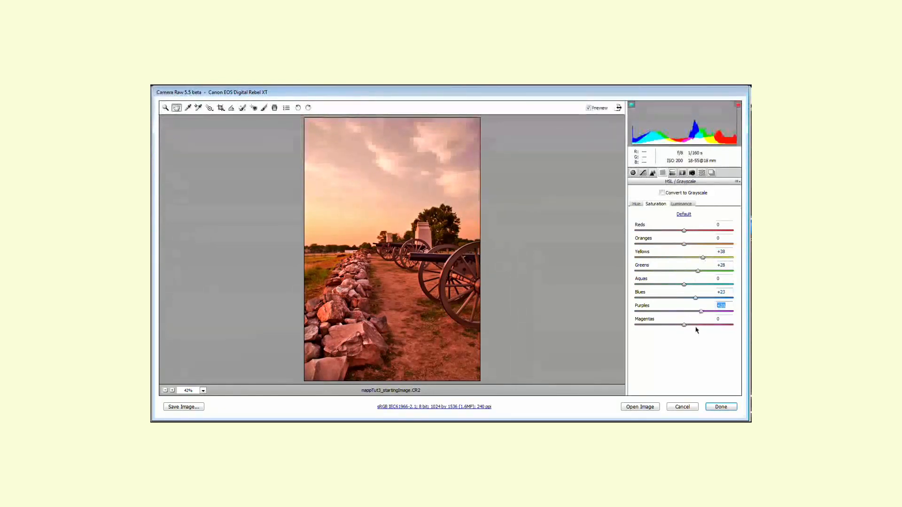
{"action": "left_click", "coordinate": [700, 325]}
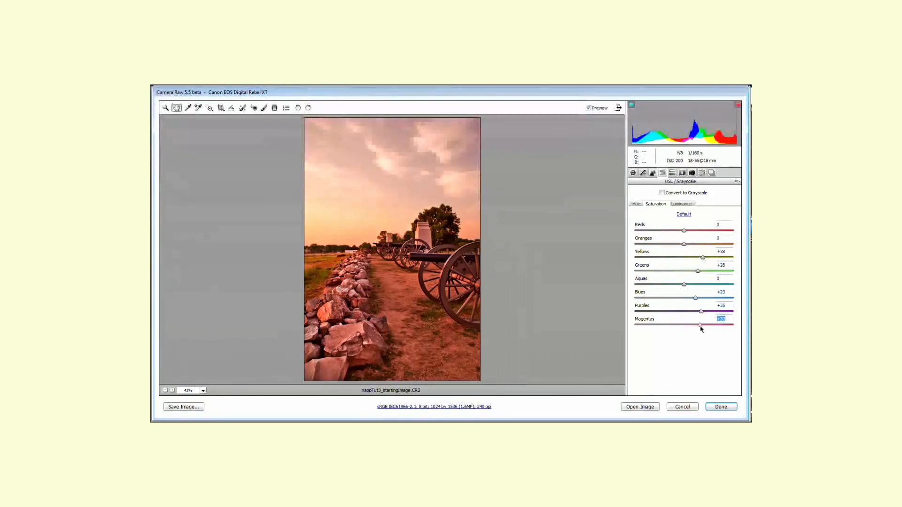
Set the HSL luminance to Greens +18, Yellows +22, Blues -20 and Purples -28, and darken Magentas slightly more than Purples
{"action": "left_click", "coordinate": [682, 204]}
{"action": "left_click", "coordinate": [694, 272]}
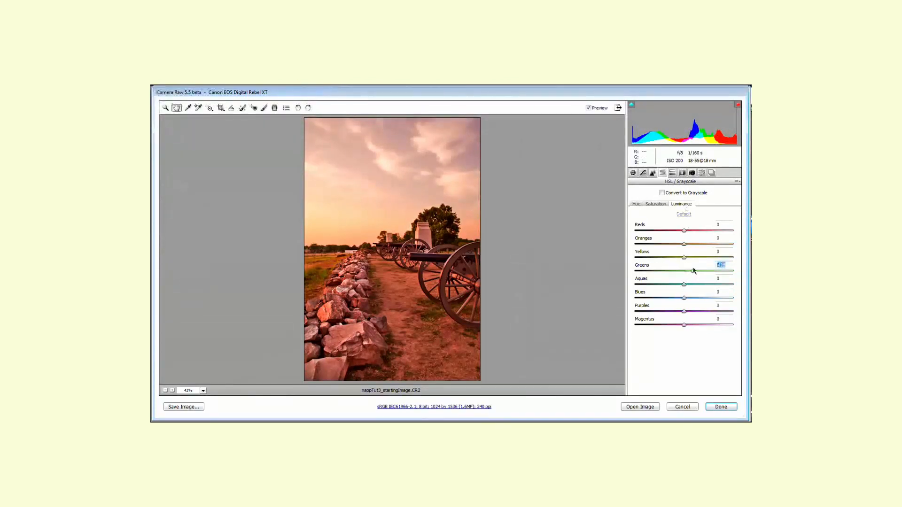
{"action": "left_click", "coordinate": [694, 257]}
{"action": "left_click", "coordinate": [675, 297]}
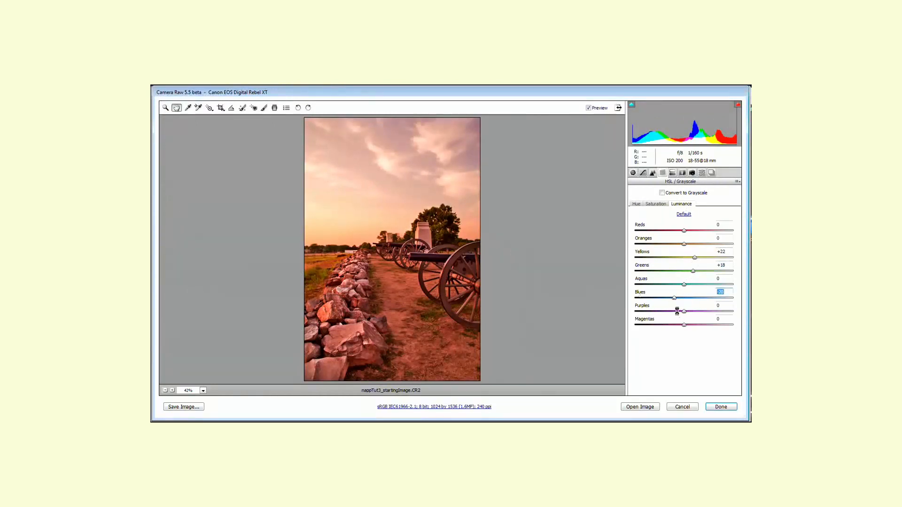
{"action": "left_click_drag", "start_coordinate": [677, 311], "coordinate": [670, 311]}
{"action": "left_click", "coordinate": [669, 325]}
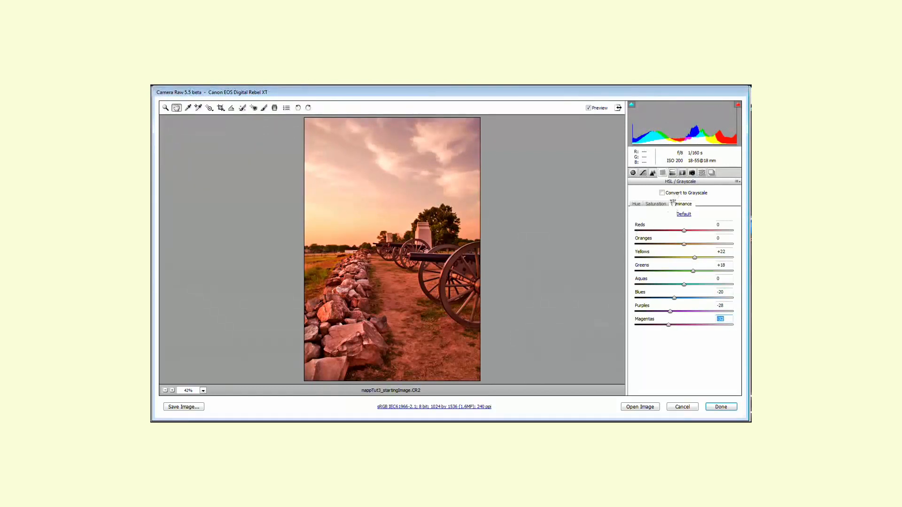
Darken the photo's edges with a lens vignetting amount of -75
{"action": "left_click", "coordinate": [682, 173]}
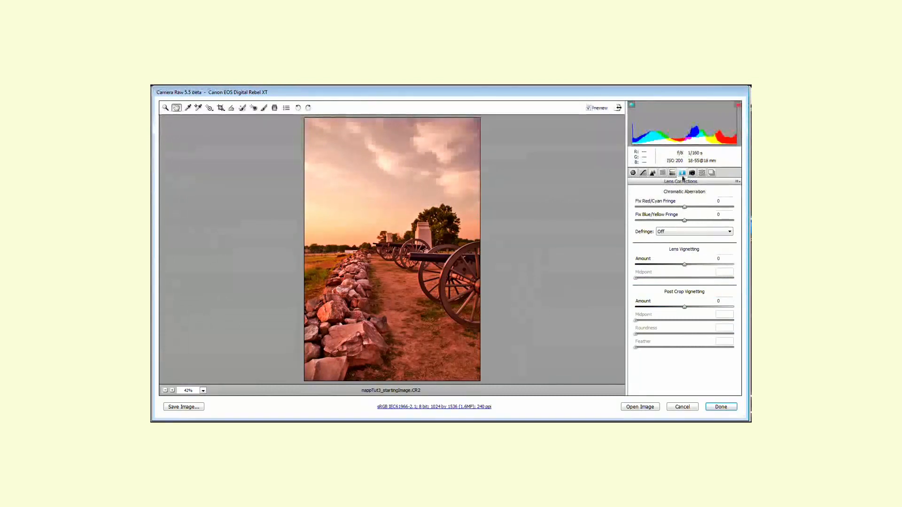
{"action": "mouse_move", "coordinate": [665, 265]}
{"action": "left_mouse_down"}
{"action": "mouse_move", "coordinate": [635, 269]}
{"action": "mouse_move", "coordinate": [681, 279]}
{"action": "mouse_move", "coordinate": [648, 265]}
{"action": "left_mouse_up"}
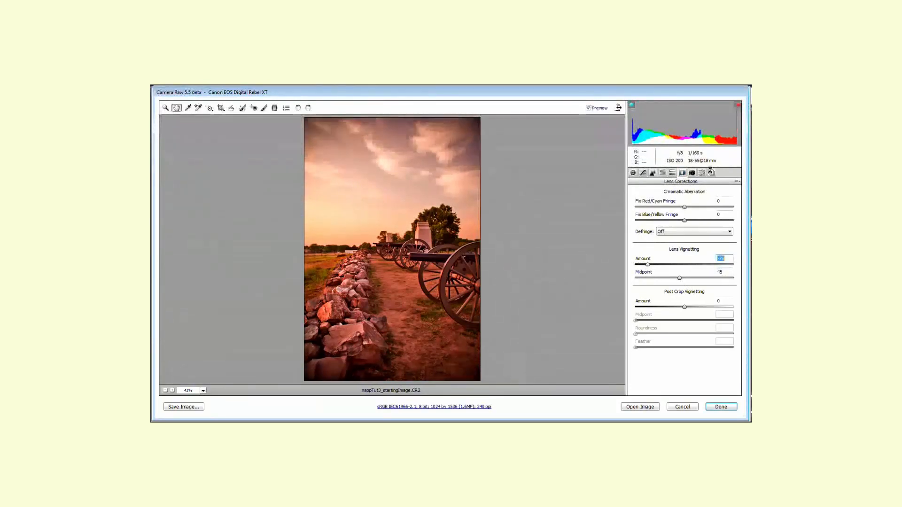
Add a pink graduated filter with Brightness -30, Contrast +10 and Clarity +1, from the top of the sky to just below the horizon
{"action": "left_click", "coordinate": [274, 109]}
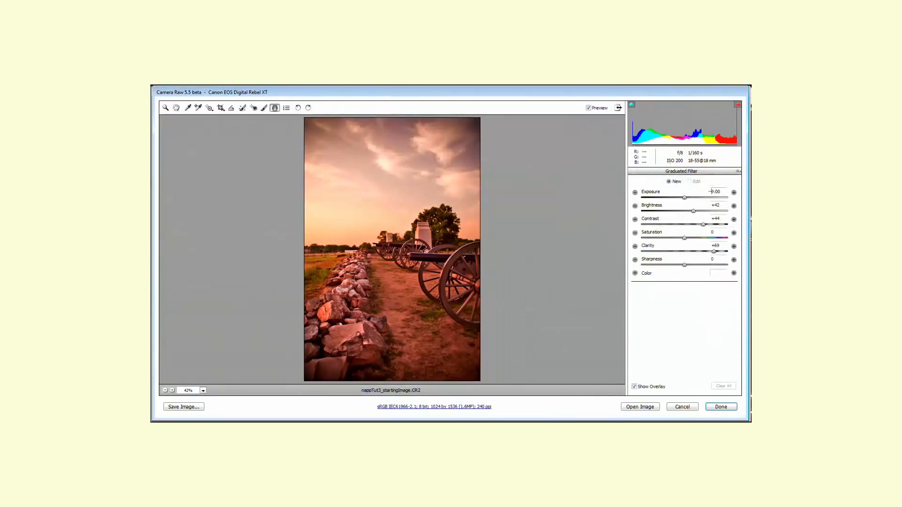
{"action": "left_click_drag", "start_coordinate": [685, 213], "coordinate": [688, 255]}
{"action": "left_click", "coordinate": [721, 277]}
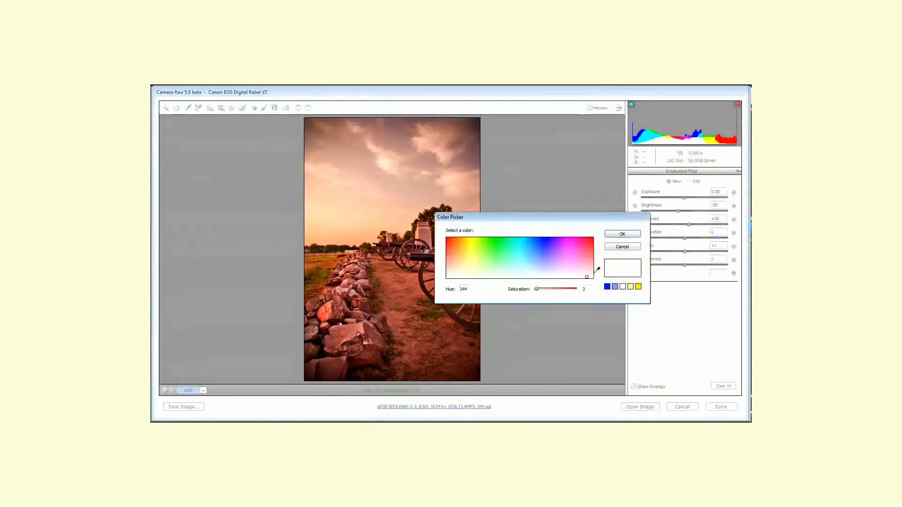
{"action": "left_click_drag", "start_coordinate": [585, 264], "coordinate": [584, 255]}
{"action": "left_click", "coordinate": [633, 236]}
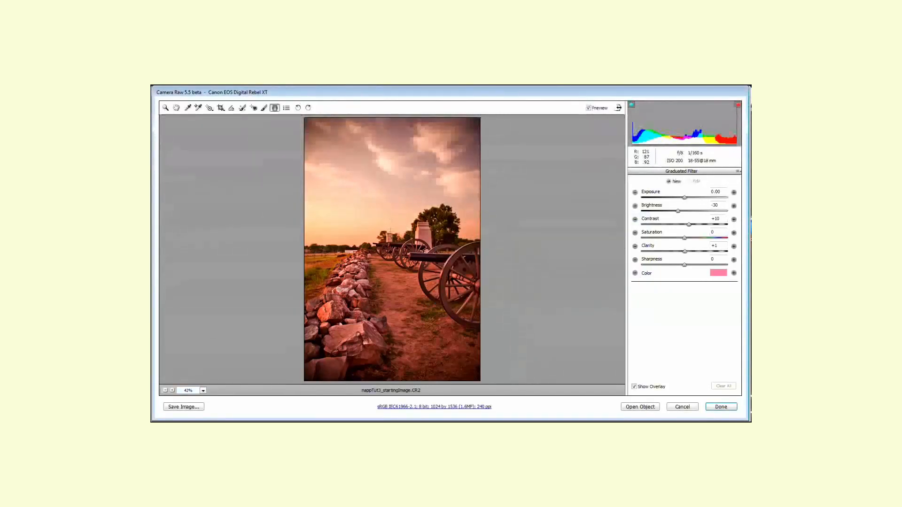
{"action": "left_click_drag", "start_coordinate": [393, 119], "coordinate": [388, 269]}
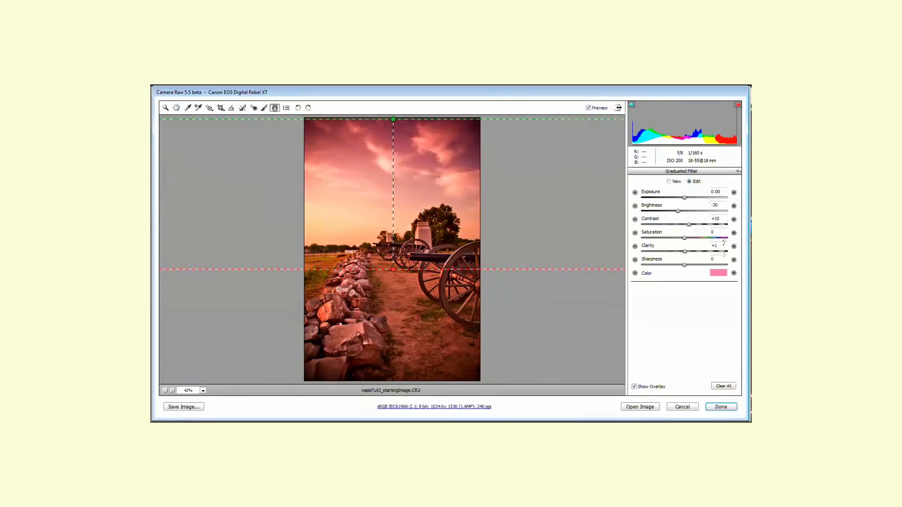
Refine the sky's graduated filter with a tint saturation of 50, Contrast +37 and Clarity +17
{"action": "left_click", "coordinate": [719, 275]}
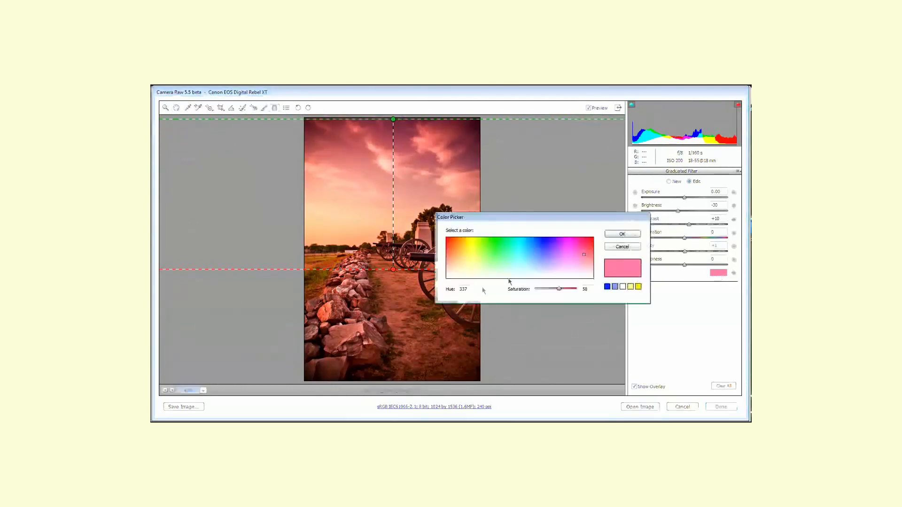
{"action": "left_click", "coordinate": [553, 289]}
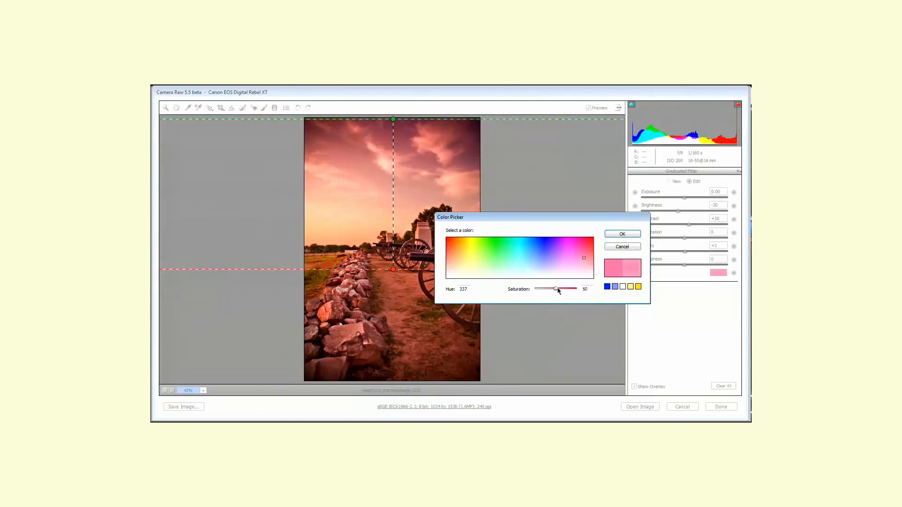
{"action": "left_click", "coordinate": [625, 235]}
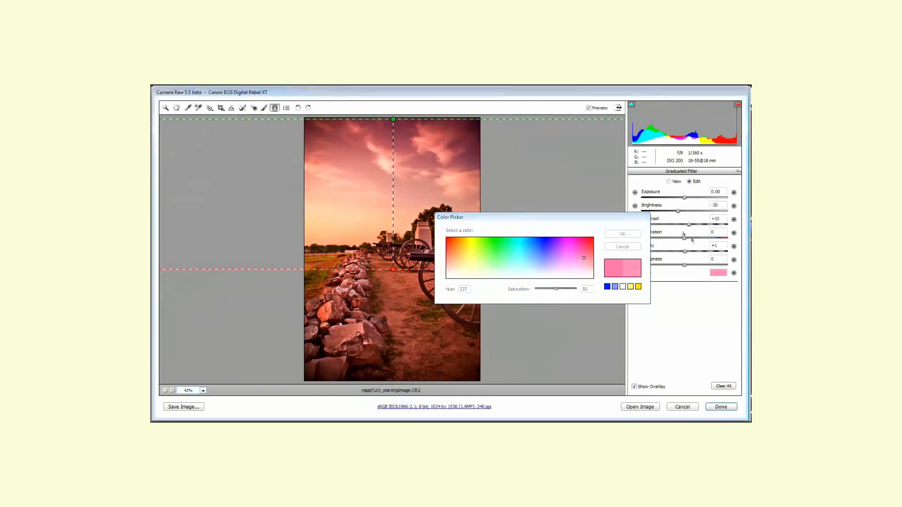
{"action": "left_click", "coordinate": [701, 225]}
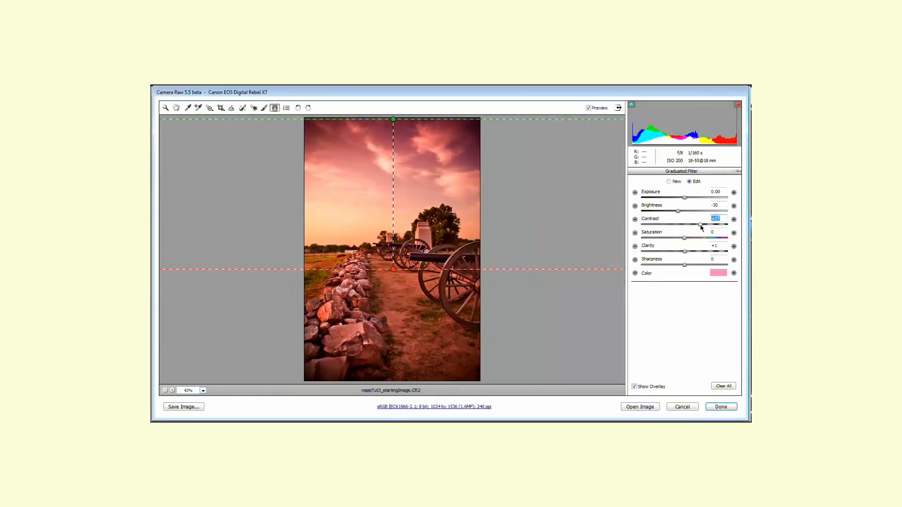
{"action": "left_click", "coordinate": [698, 251]}
Add a second graduated filter with Brightness +30, Contrast +4, Clarity +3 and tint saturation 2, from the photo's lower edge up to the horizon
{"action": "left_click", "coordinate": [670, 182]}
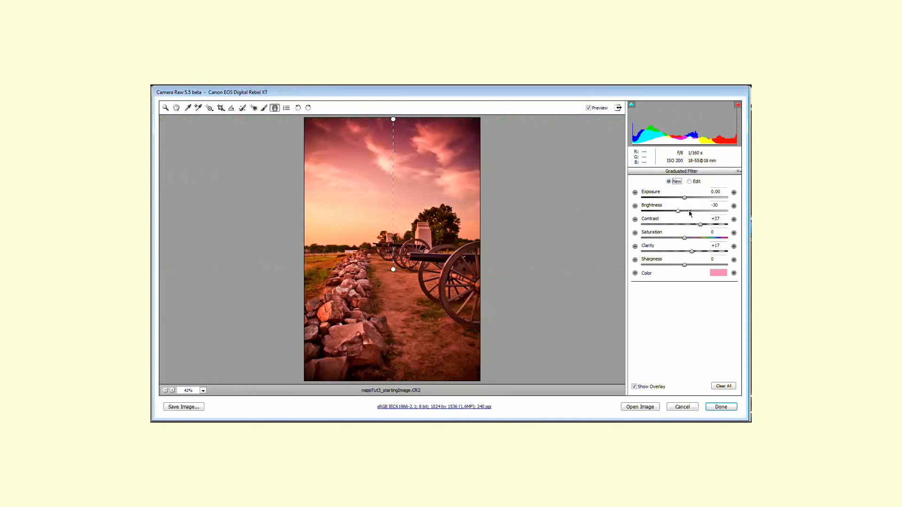
{"action": "left_click", "coordinate": [690, 212]}
{"action": "left_click_drag", "start_coordinate": [701, 226], "coordinate": [686, 252]}
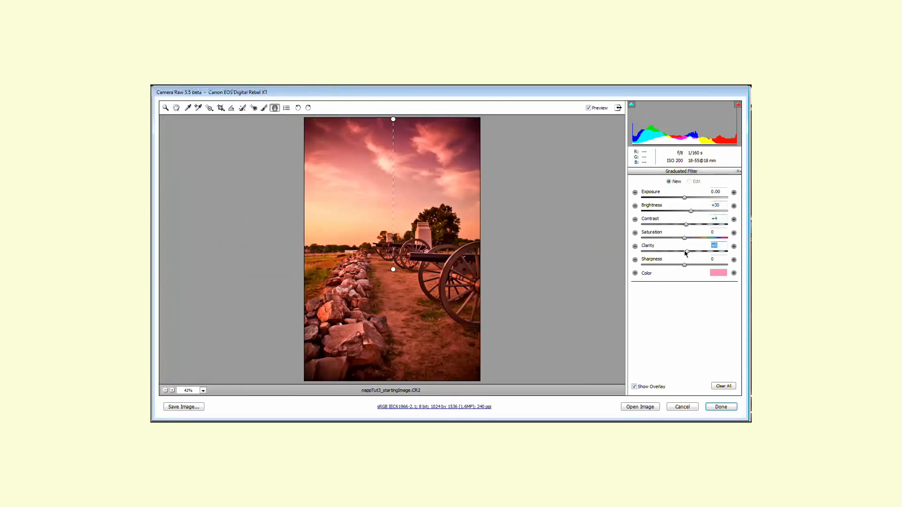
{"action": "left_click", "coordinate": [717, 274]}
{"action": "left_click_drag", "start_coordinate": [553, 291], "coordinate": [537, 290]}
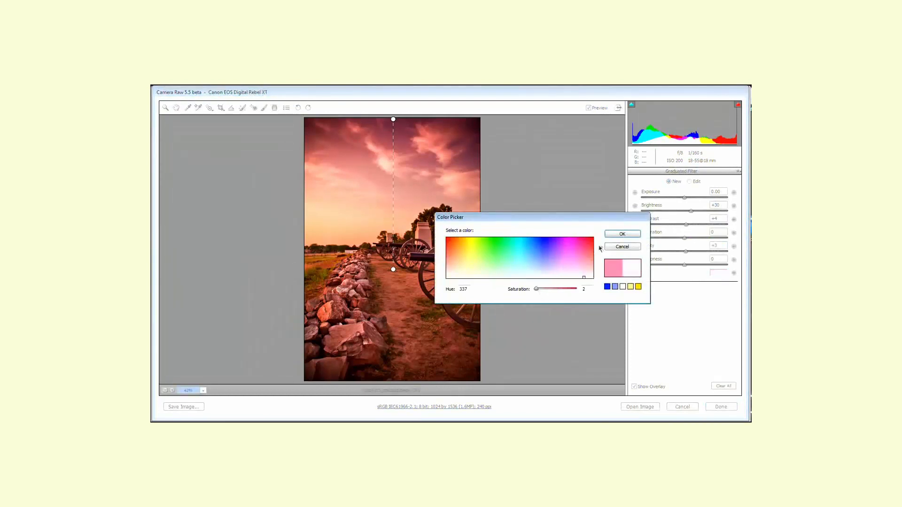
{"action": "left_click", "coordinate": [614, 236]}
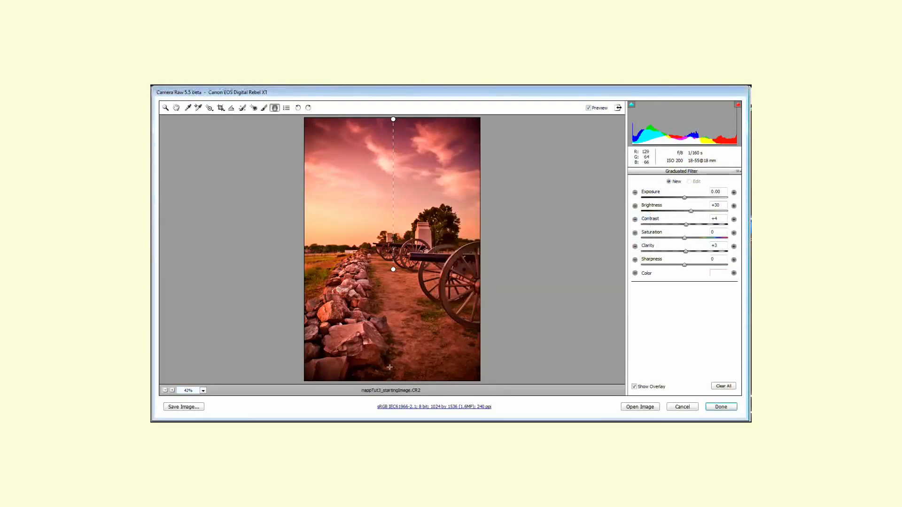
{"action": "left_click_drag", "start_coordinate": [391, 382], "coordinate": [391, 246]}
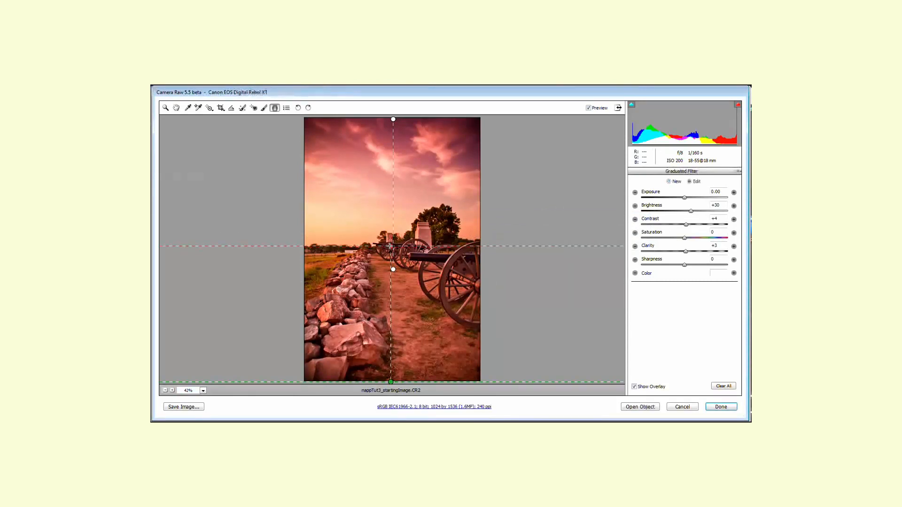
Set the photo's basic Vibrance to +76 and Saturation to -14
{"action": "left_click", "coordinate": [177, 108]}
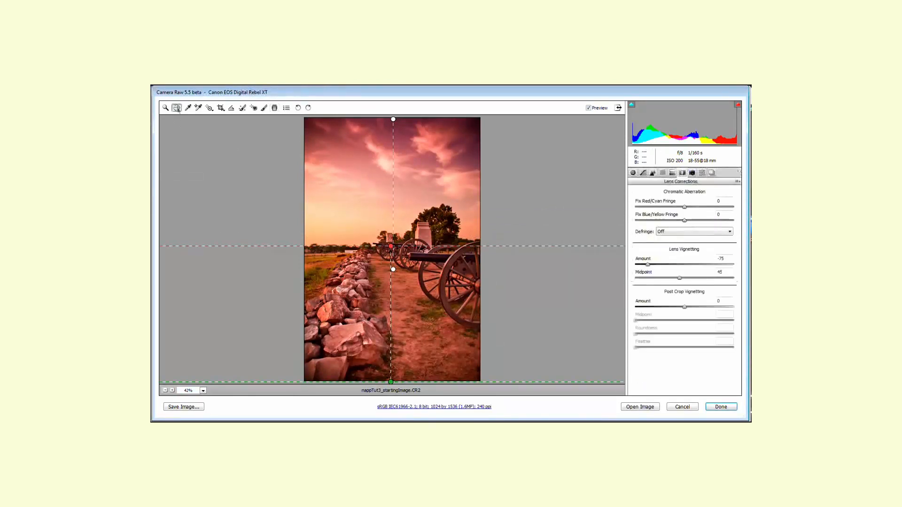
{"action": "left_click", "coordinate": [633, 173]}
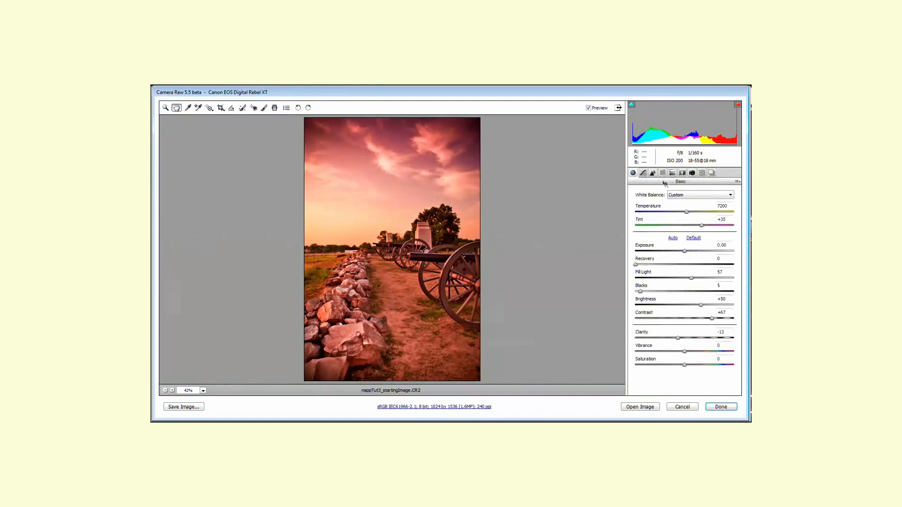
{"action": "left_click", "coordinate": [711, 351]}
{"action": "left_click_drag", "start_coordinate": [717, 352], "coordinate": [718, 353]}
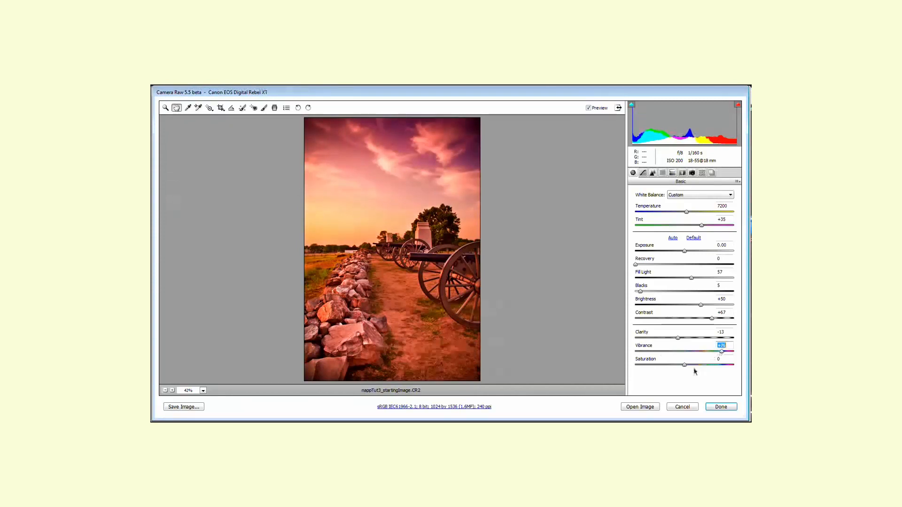
{"action": "left_click_drag", "start_coordinate": [680, 366], "coordinate": [679, 367]}
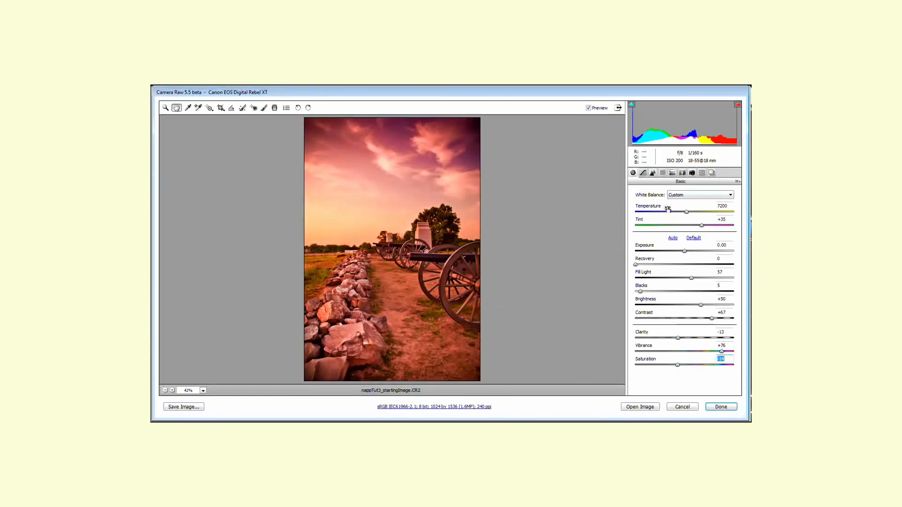
Set the Post Crop Vignetting amount to -20 and compare the photo with and without all adjustments
{"action": "left_click", "coordinate": [682, 173]}
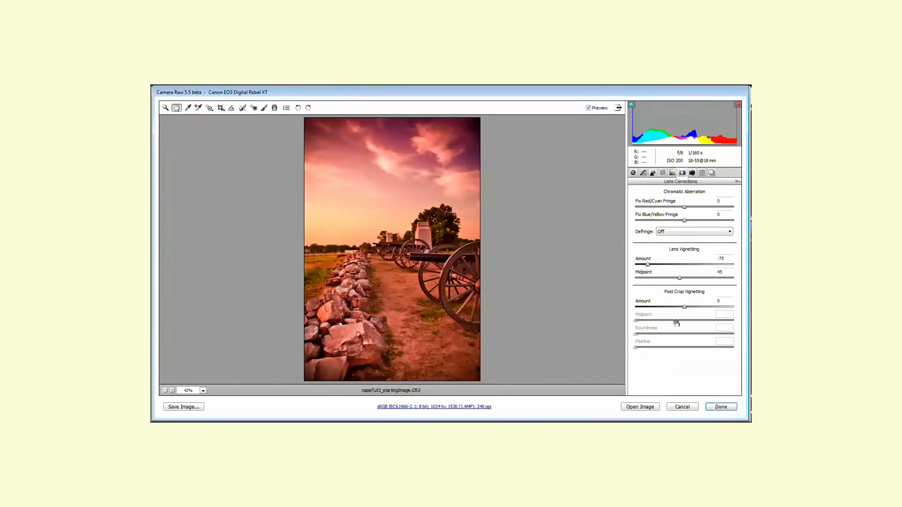
{"action": "left_click_drag", "start_coordinate": [678, 311], "coordinate": [675, 312]}
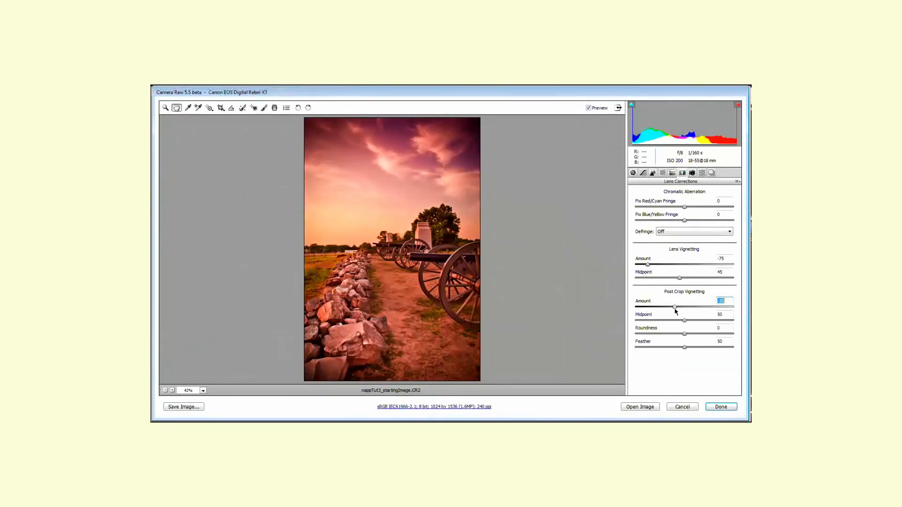
{"action": "left_click", "coordinate": [712, 173]}
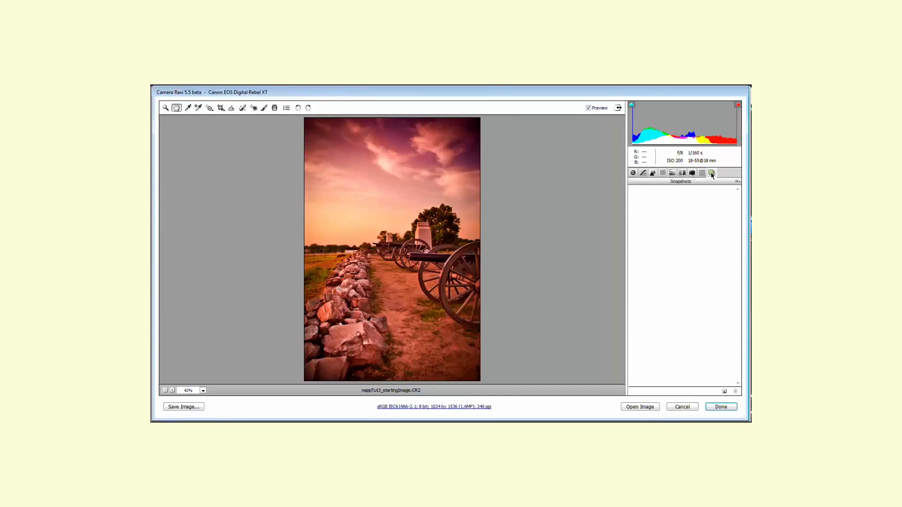
{"action": "key", "text": "p"}
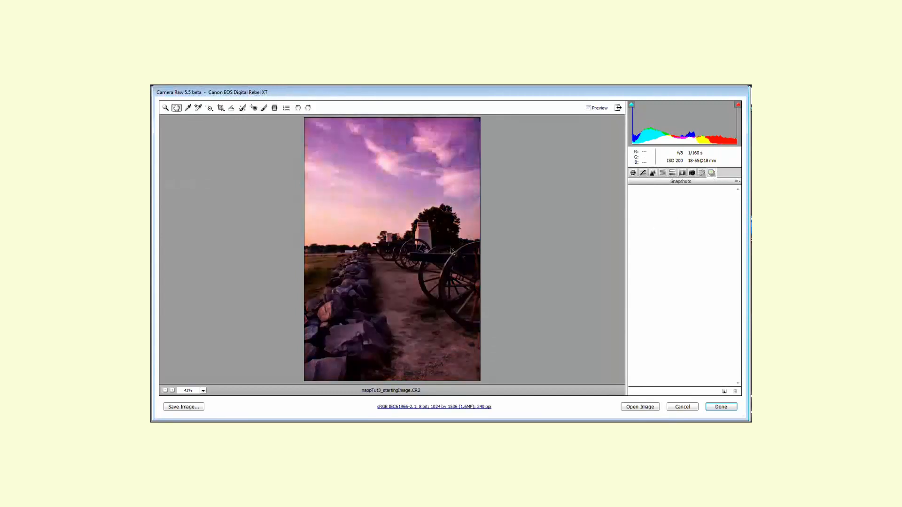
{"action": "key", "text": "p"}
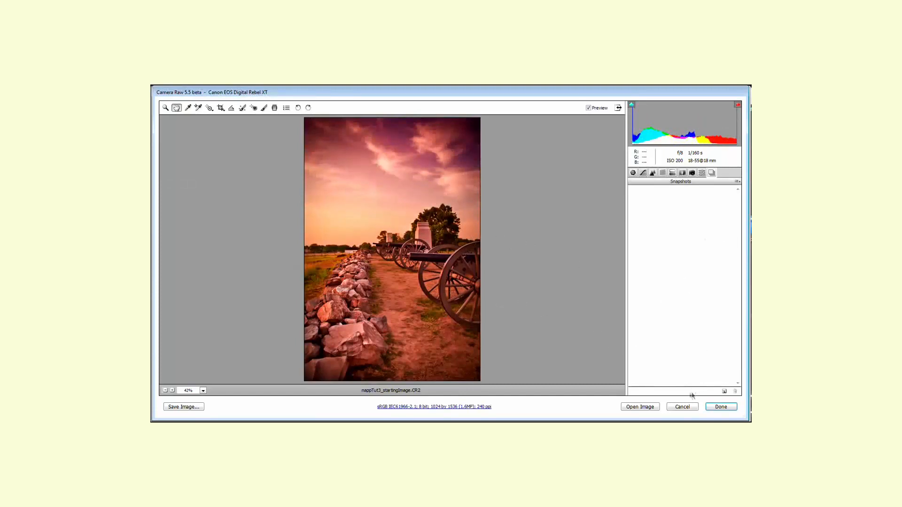
Apply the Camera Raw adjustments to nappTut3_startingImage.CR2 and compare its thumbnail with nappTut3.CR2 in Bridge
{"action": "left_click", "coordinate": [721, 407]}
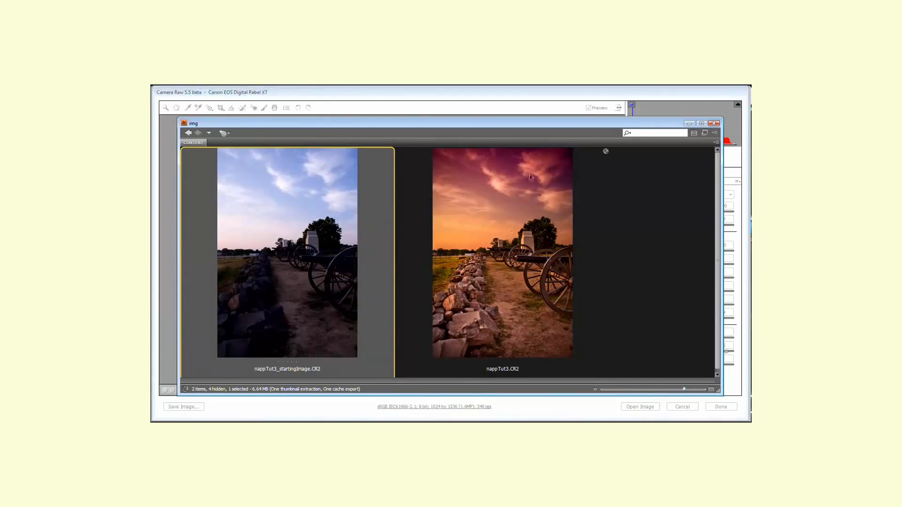
{"action": "left_click", "coordinate": [507, 240]}
{"action": "left_click", "coordinate": [312, 249]}
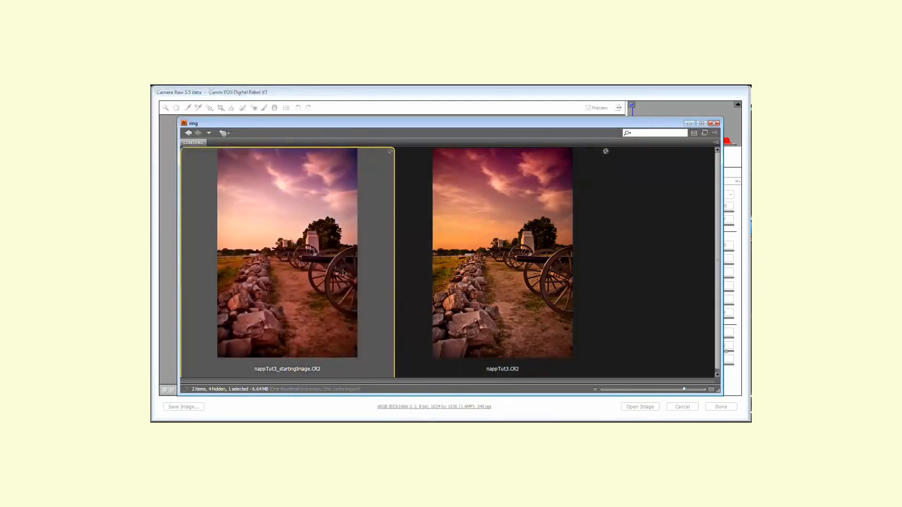